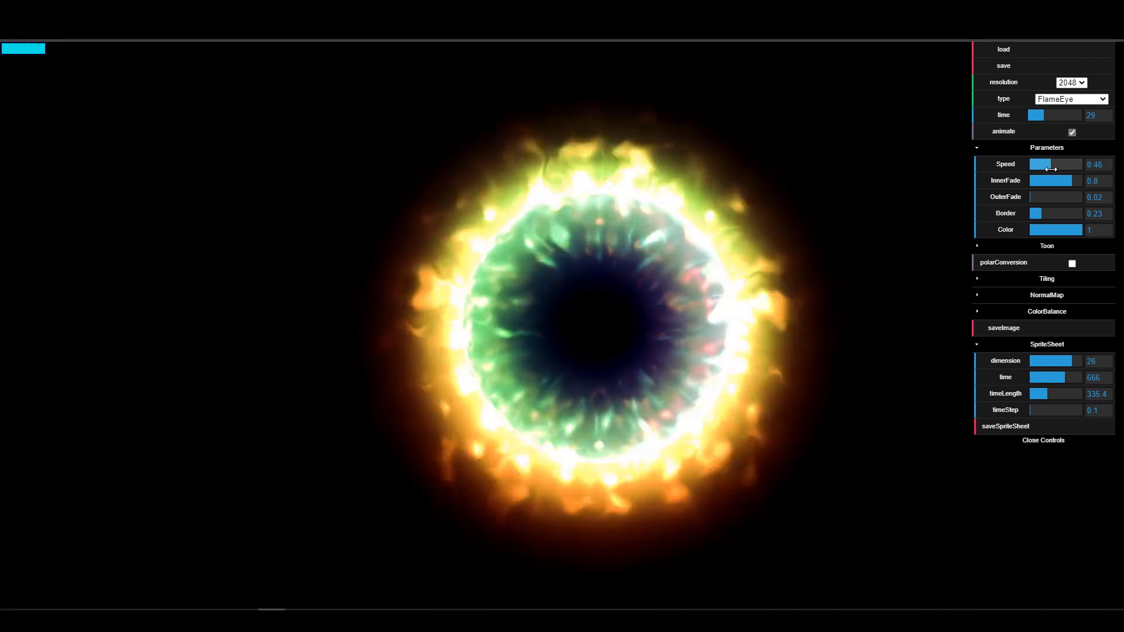
Lower the FlameEye Color to 0.8 and restore OuterFade 0.21 and Border 0.22
click(1068, 227)
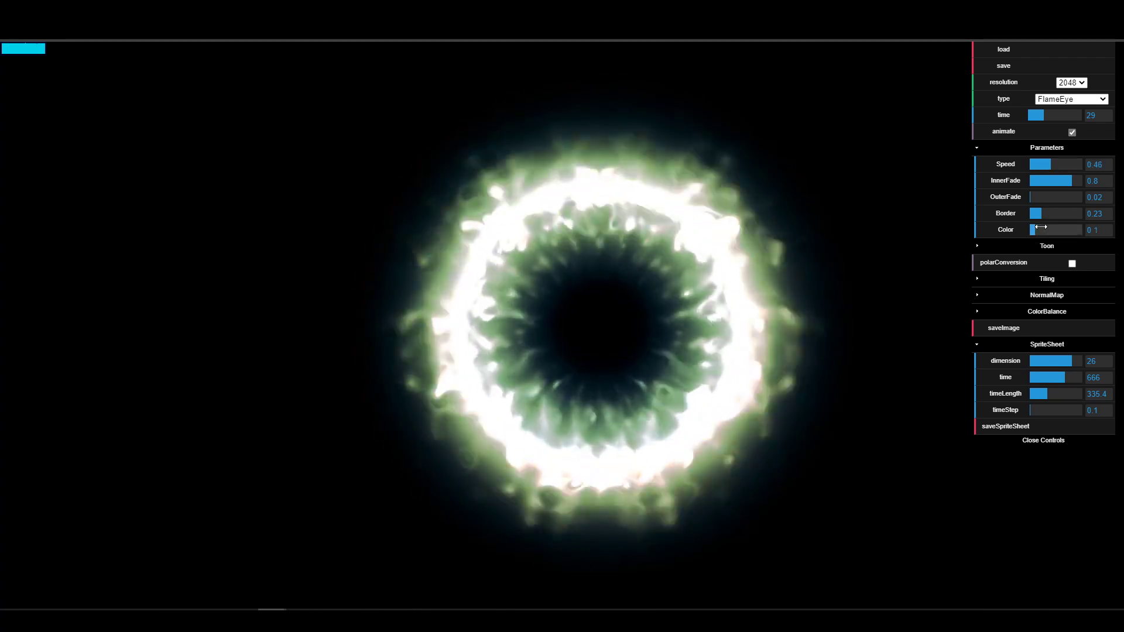
drag(1080, 234, 1041, 213)
click(1040, 197)
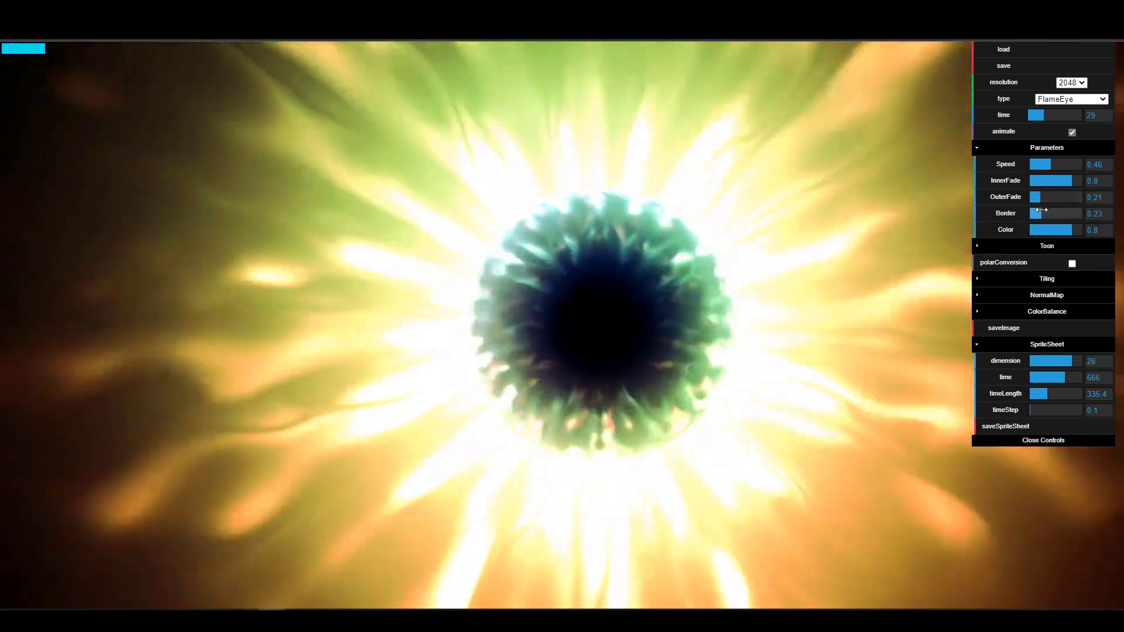
click(1071, 83)
Render FlameEye at 512, then preview Smoke at 1024 resolution with Volume 3.8
click(1075, 155)
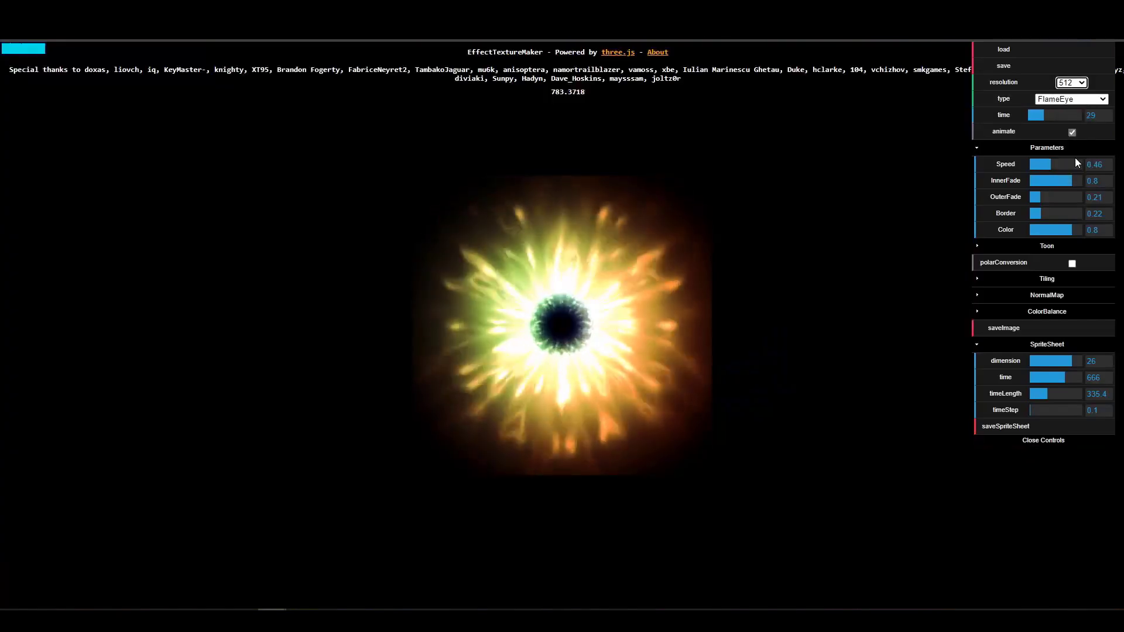
click(1087, 100)
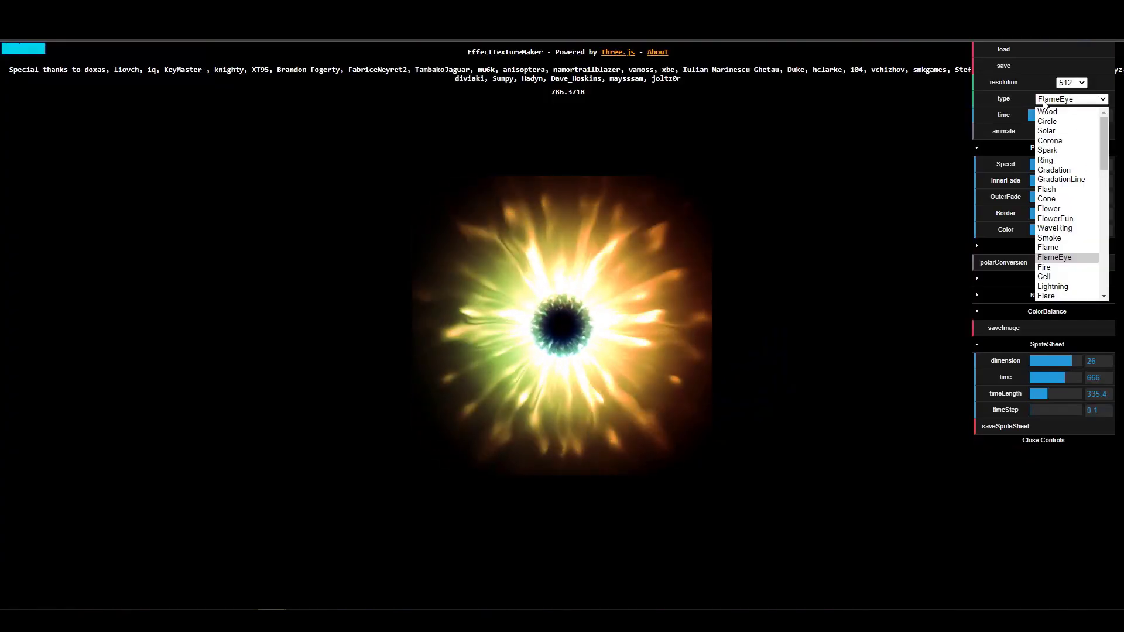
click(1049, 237)
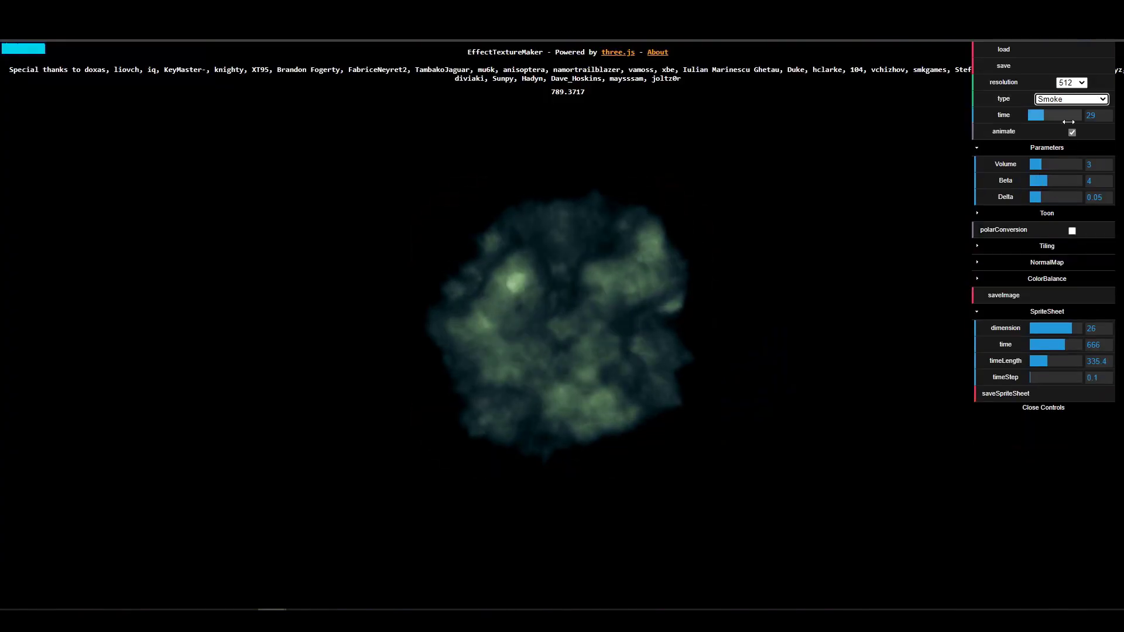
click(1059, 85)
click(1063, 164)
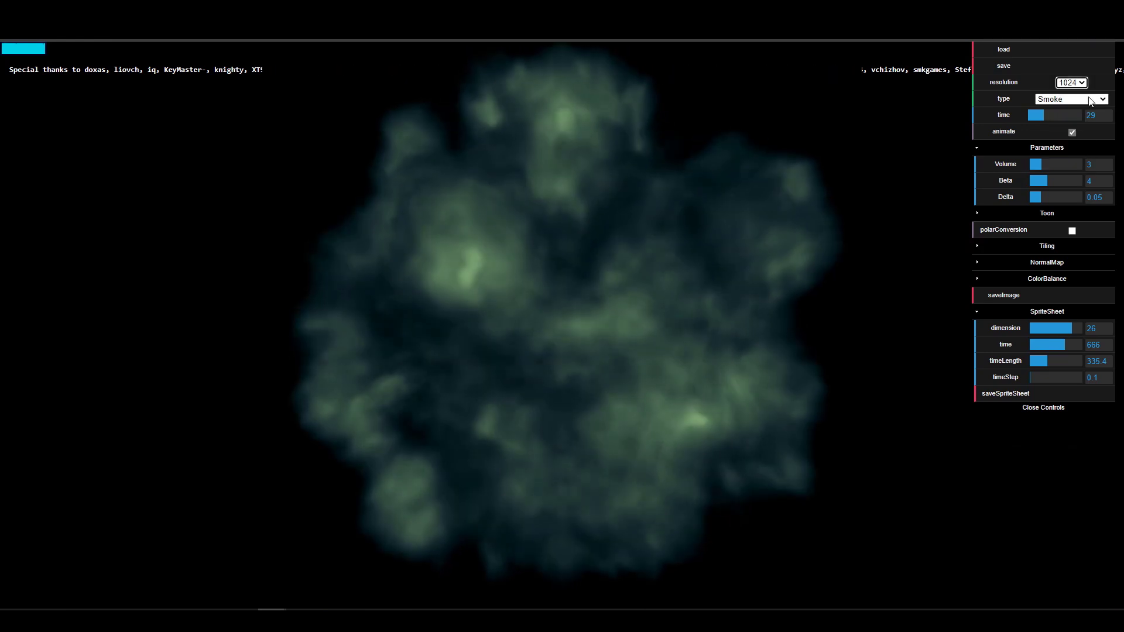
click(1042, 164)
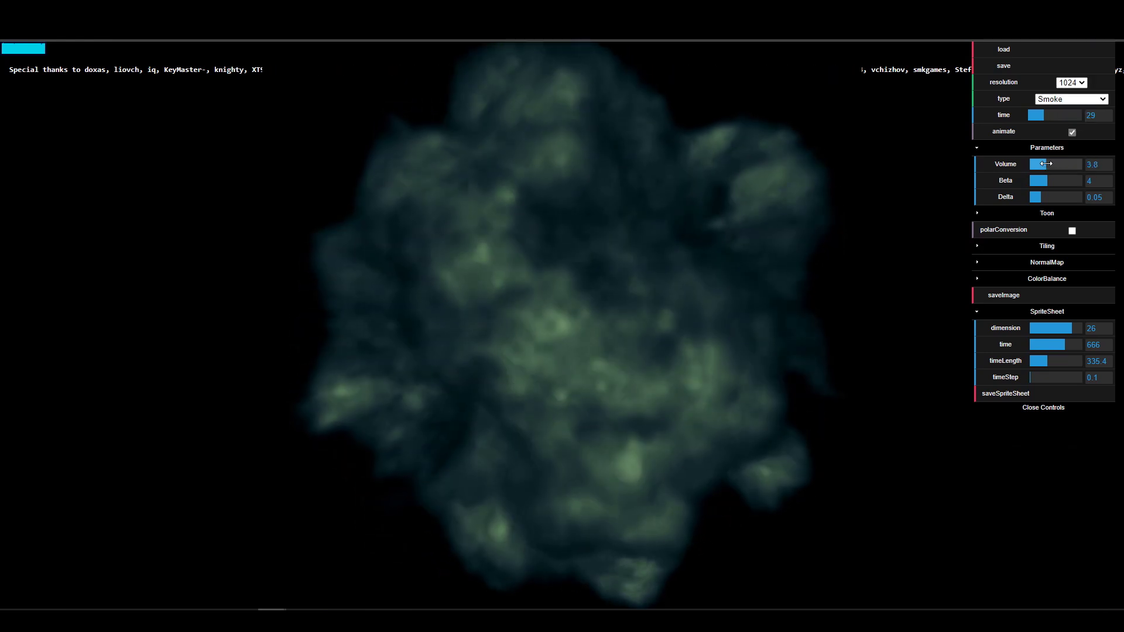
Preview the Flower texture, then reset all settings to defaults with F5
click(1070, 98)
click(1067, 209)
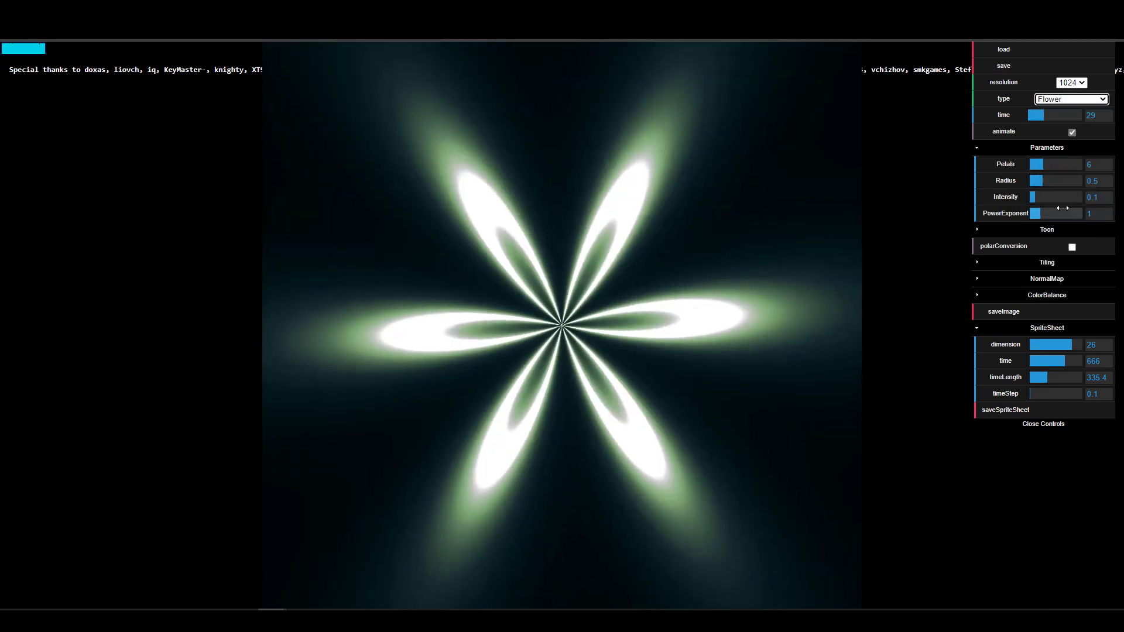
key(F5)
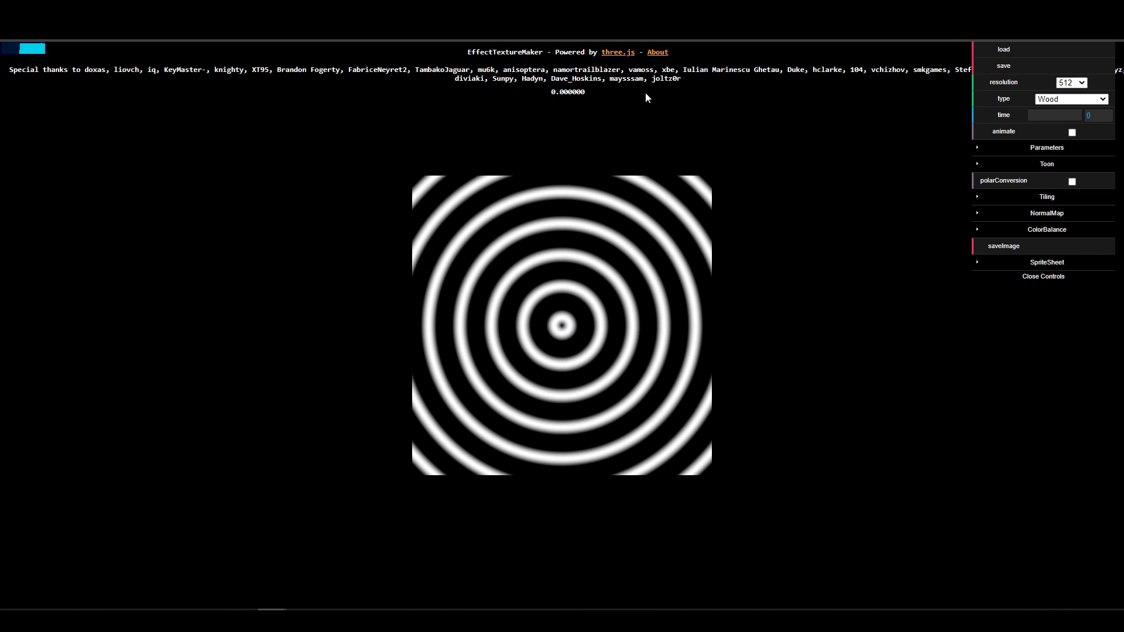
click(1074, 88)
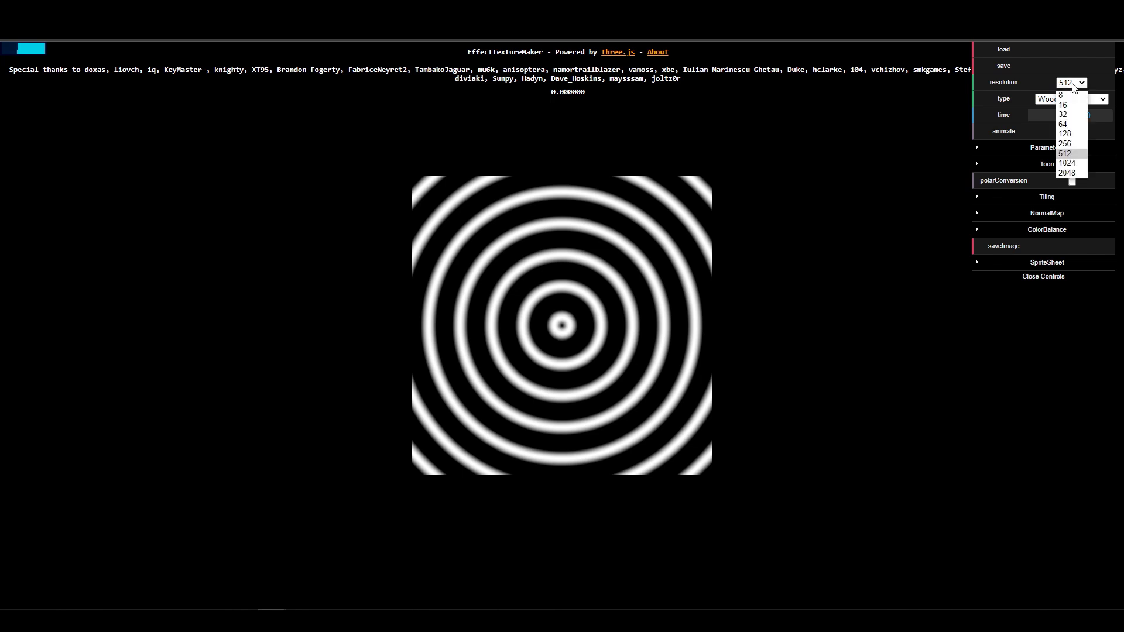
click(1074, 163)
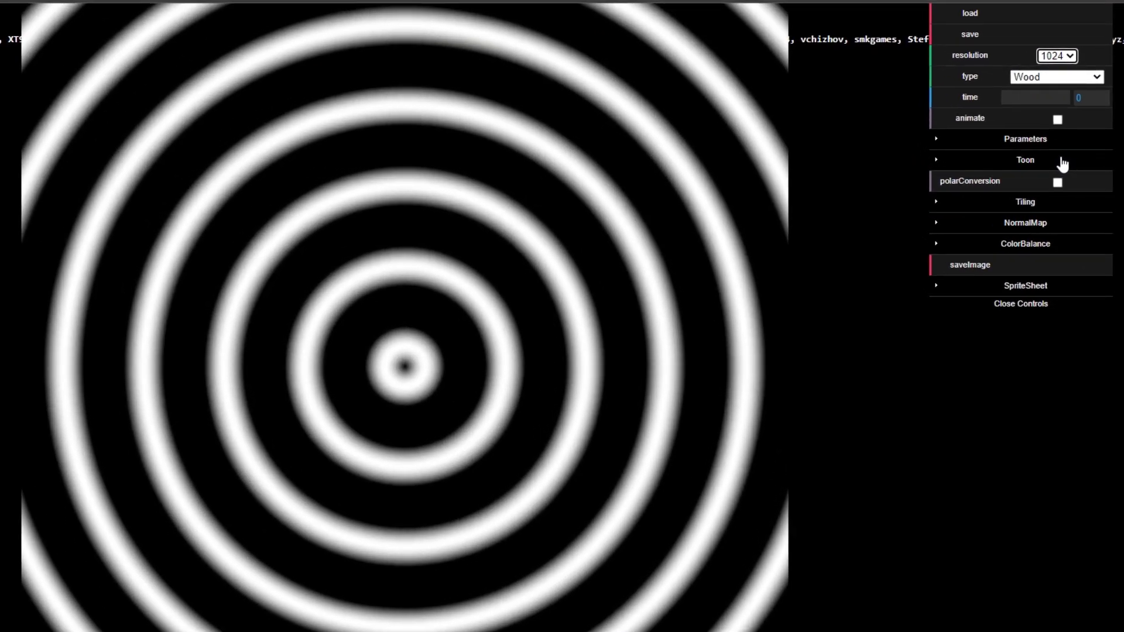
click(1077, 55)
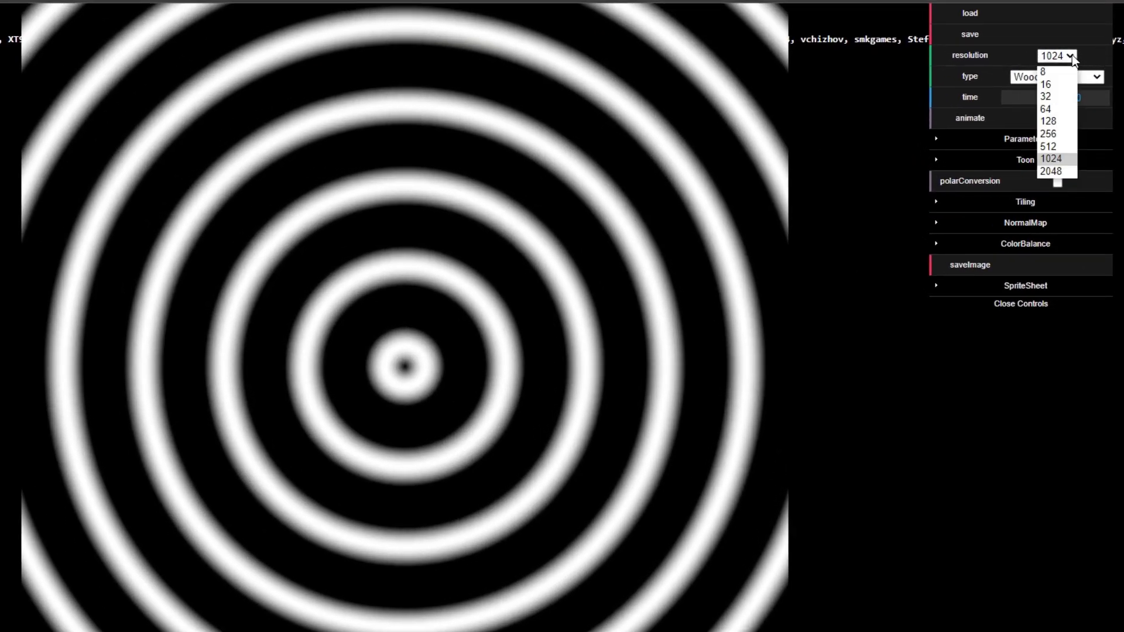
click(1051, 172)
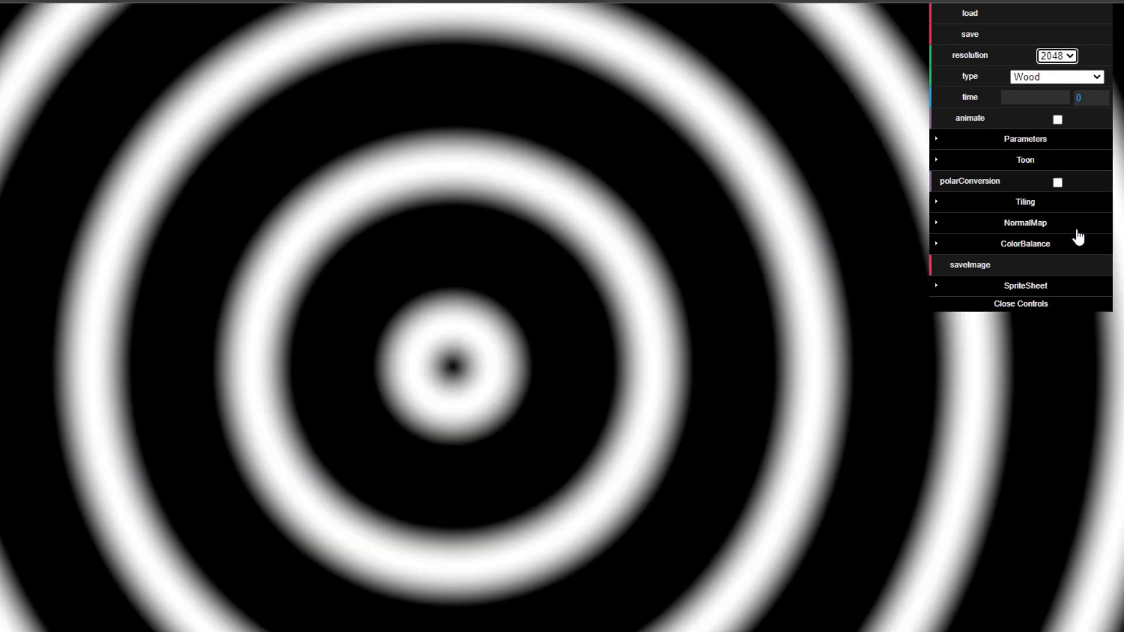
click(1070, 56)
click(1055, 145)
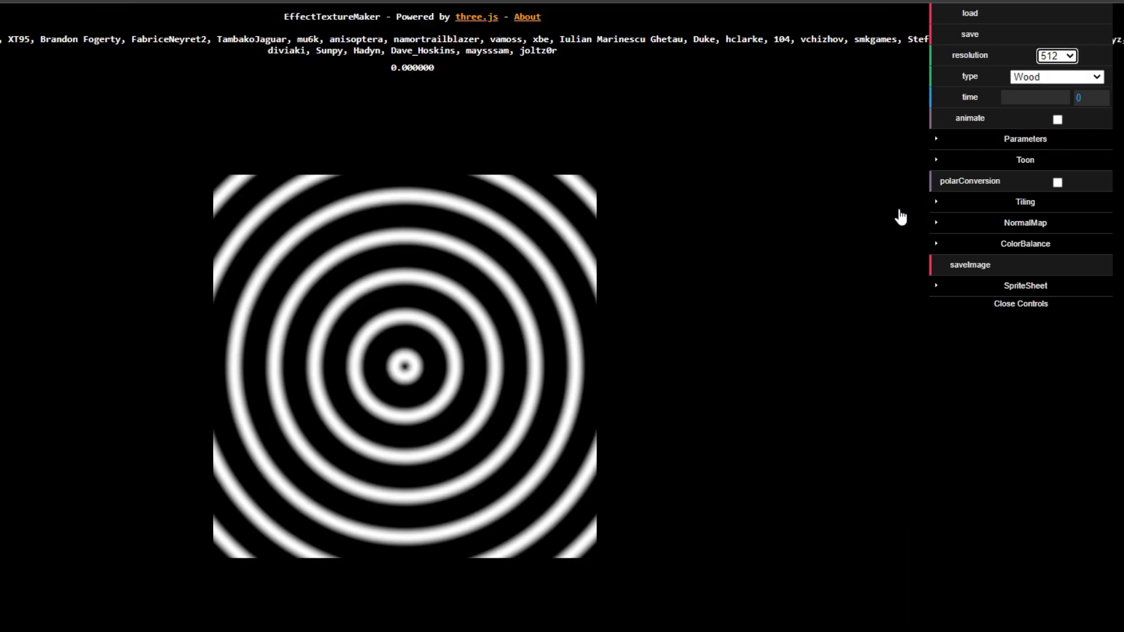
Try Circle, return to Wood and scrub its time to 0, then switch to Lightning
click(1081, 77)
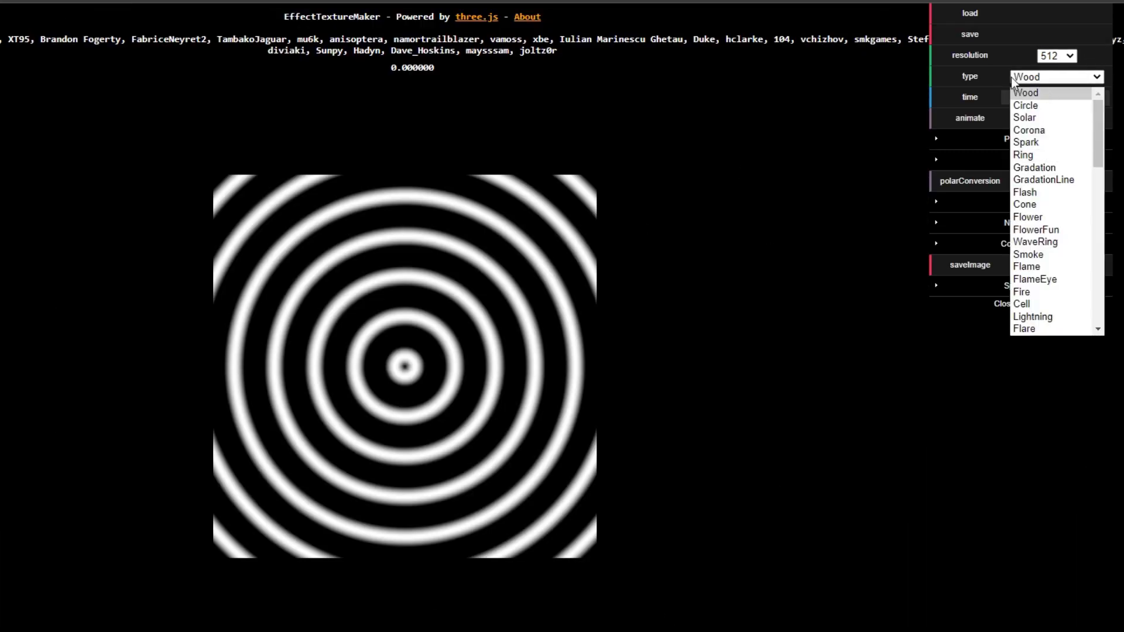
click(1056, 106)
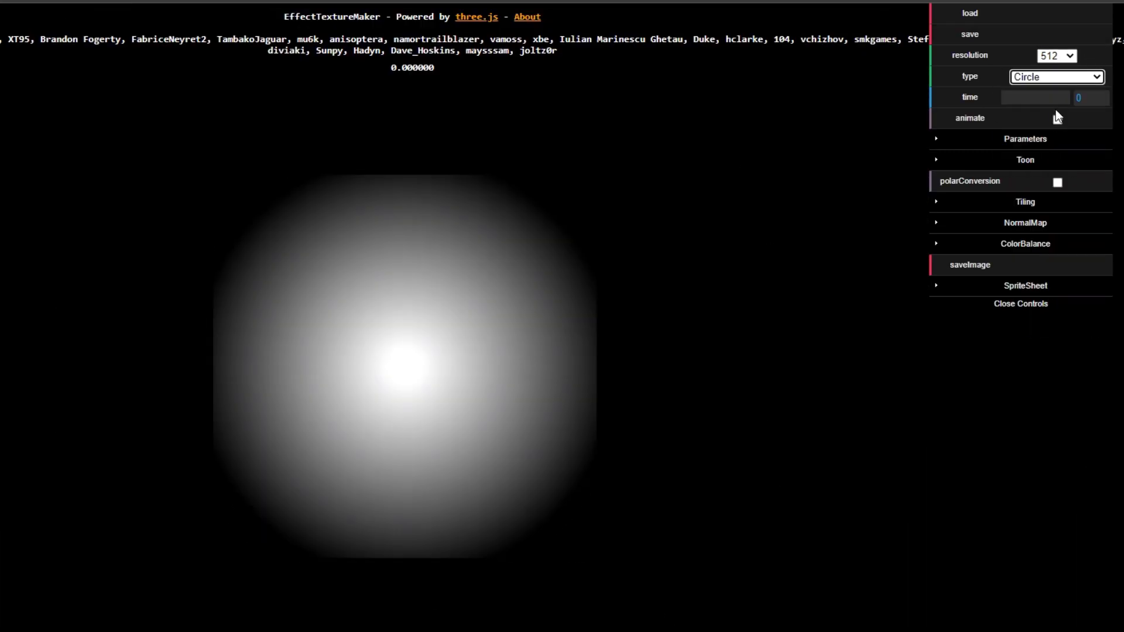
click(1048, 79)
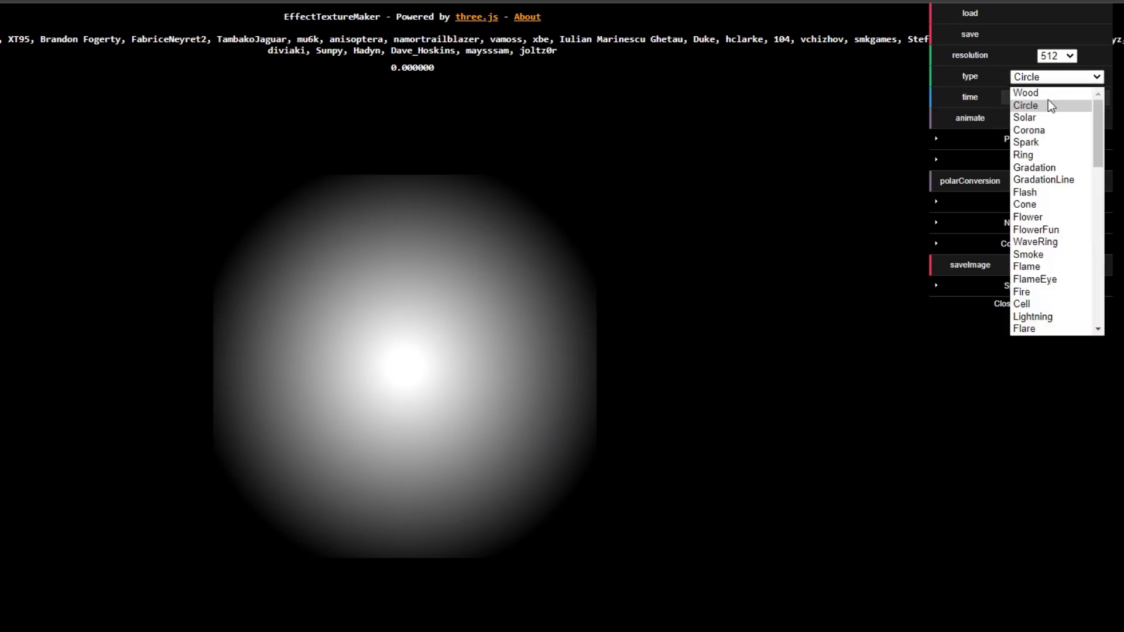
click(1051, 90)
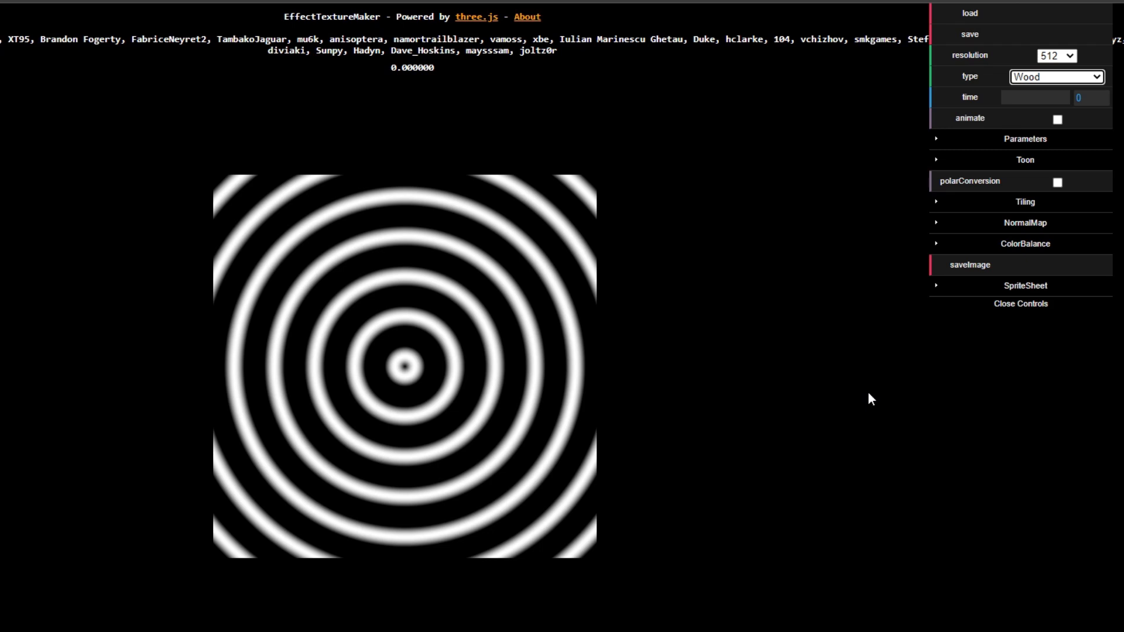
mouse_move(1021, 100)
mouse_down()
mouse_move(1001, 109)
mouse_move(1021, 111)
mouse_move(1007, 109)
mouse_up()
click(1051, 75)
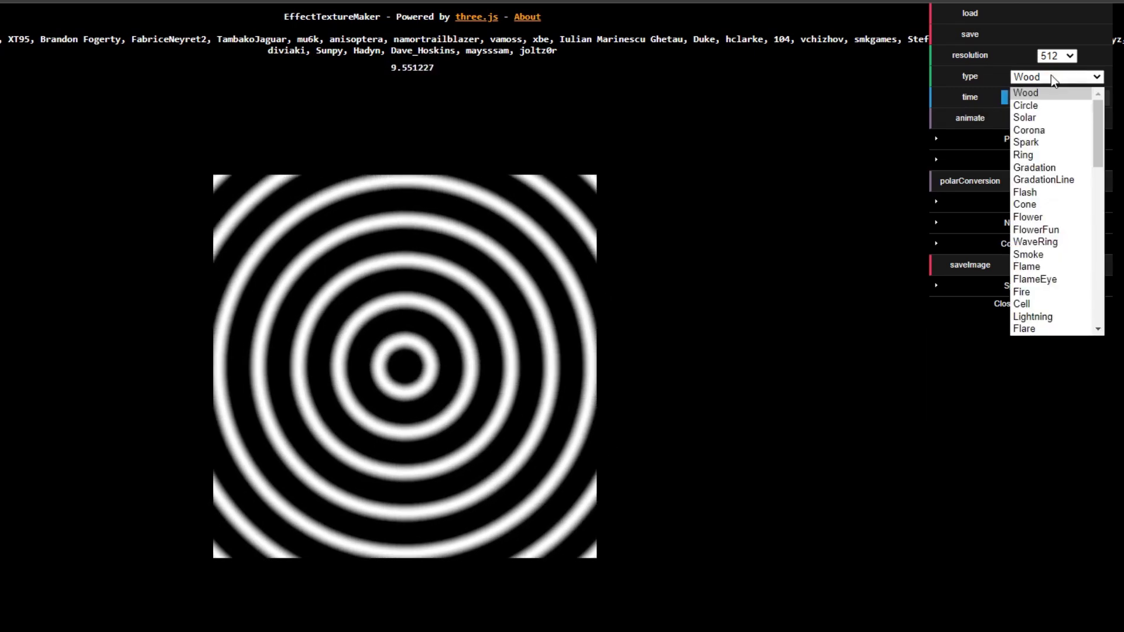
click(1052, 317)
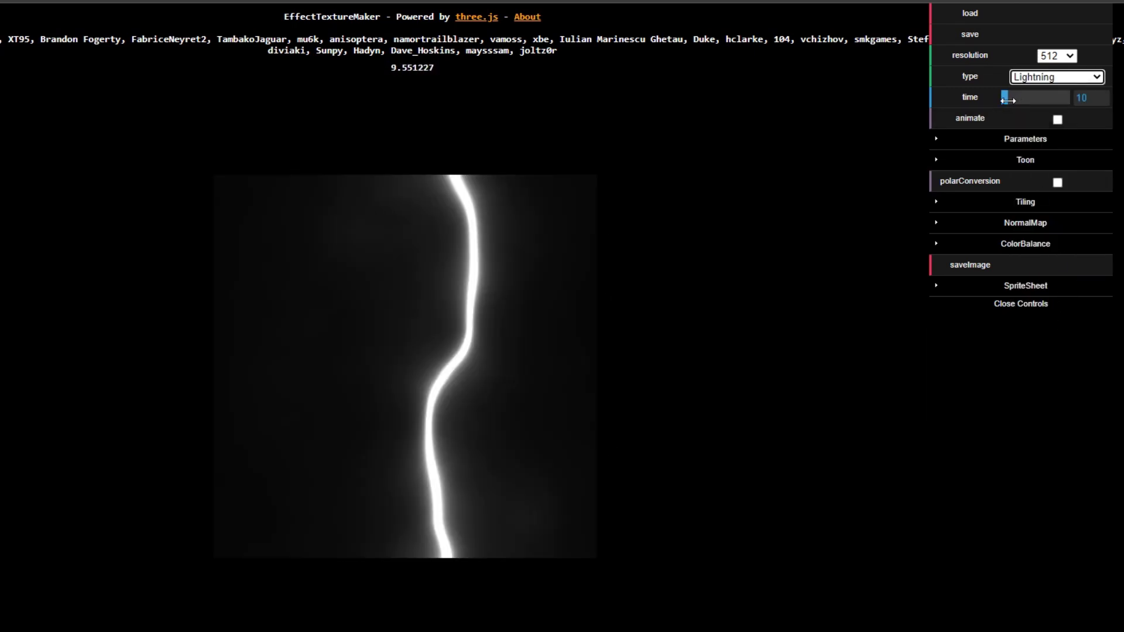
Scrub the animating Lightning bolt forward in time, then set its time back to 29
drag(1010, 101, 1030, 106)
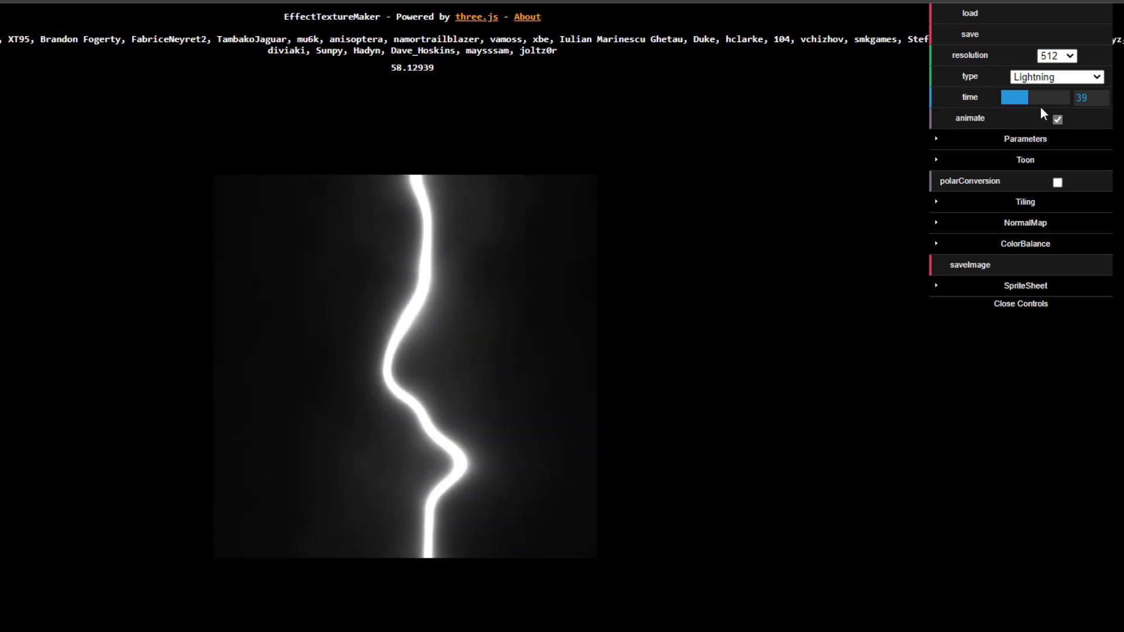
drag(1025, 97, 1022, 98)
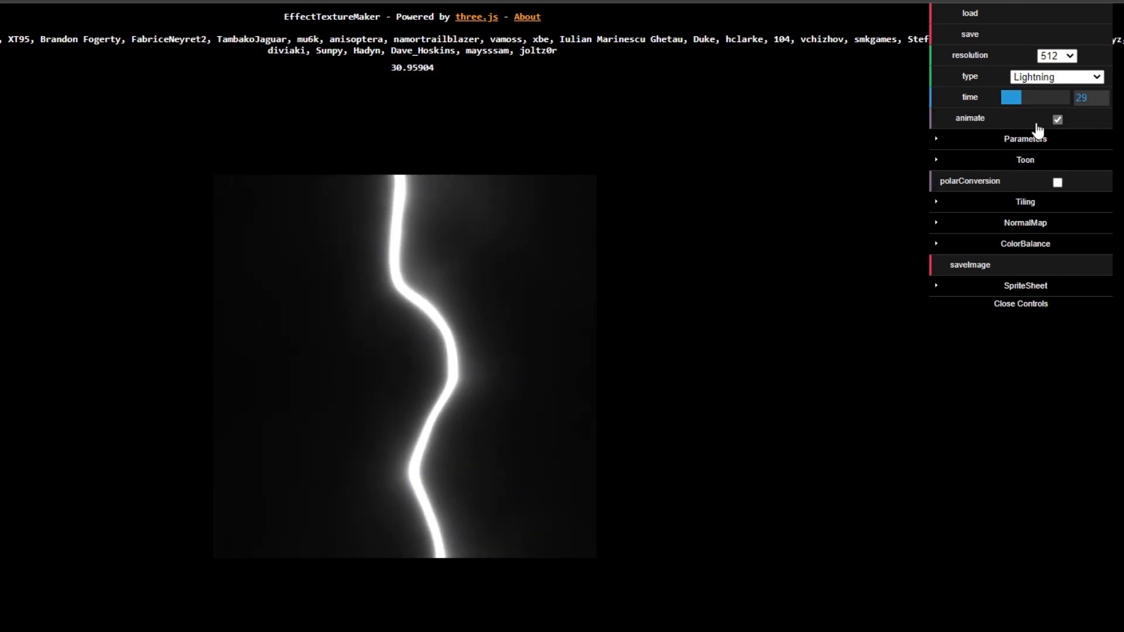
Lower the lightning Intensity to 0.3 and widen the bolt, then set Flower Petals to 5.1
click(966, 143)
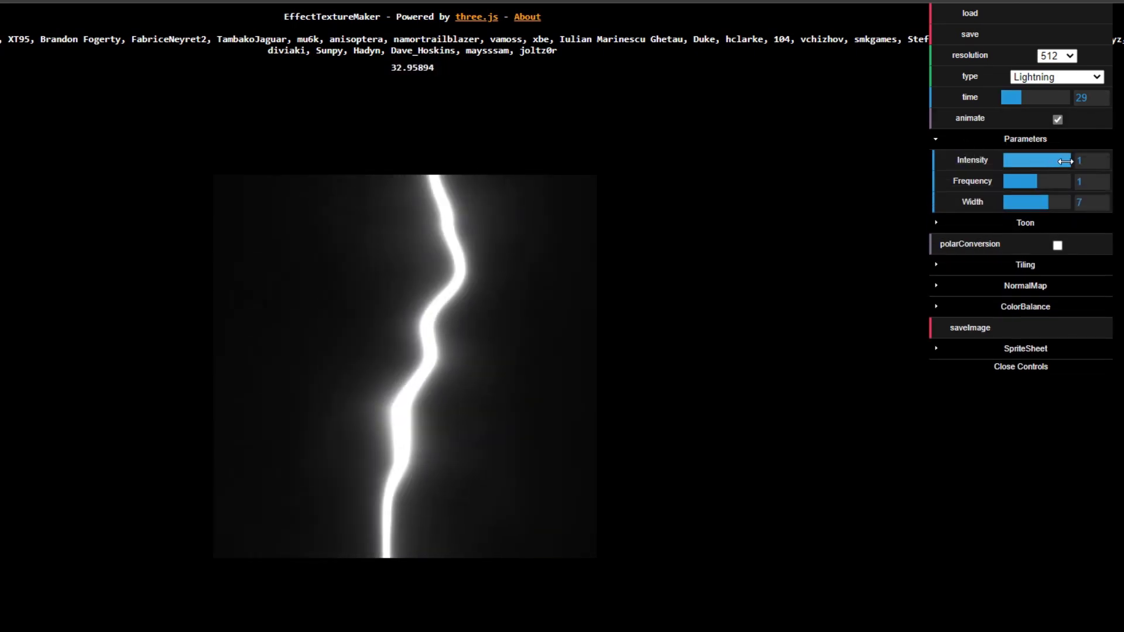
drag(1050, 159, 1028, 162)
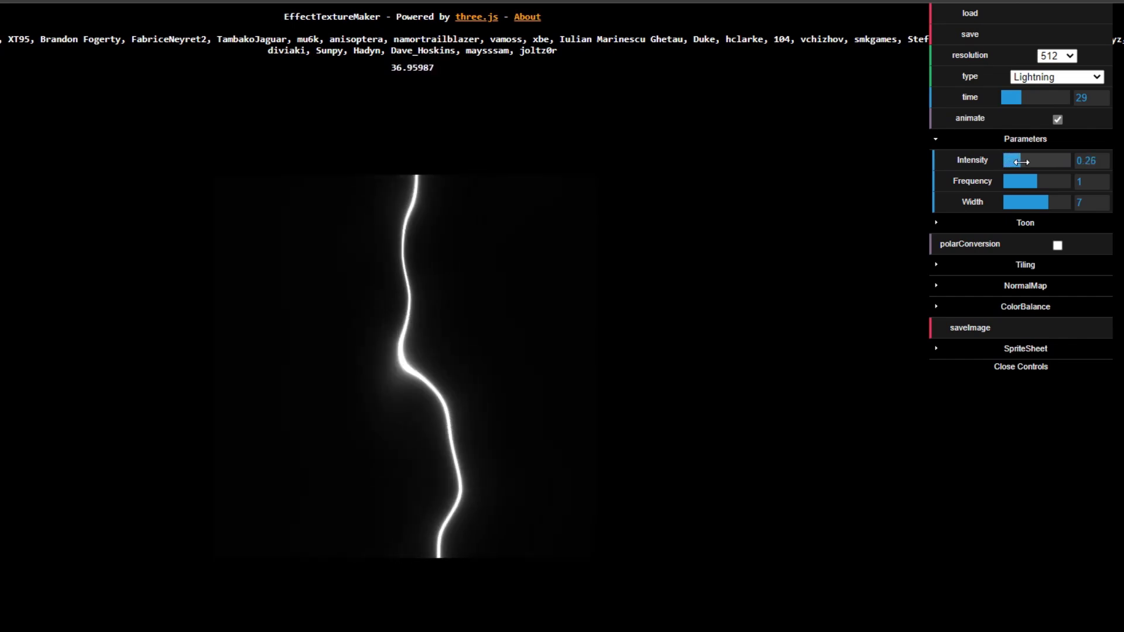
drag(1030, 164, 1074, 181)
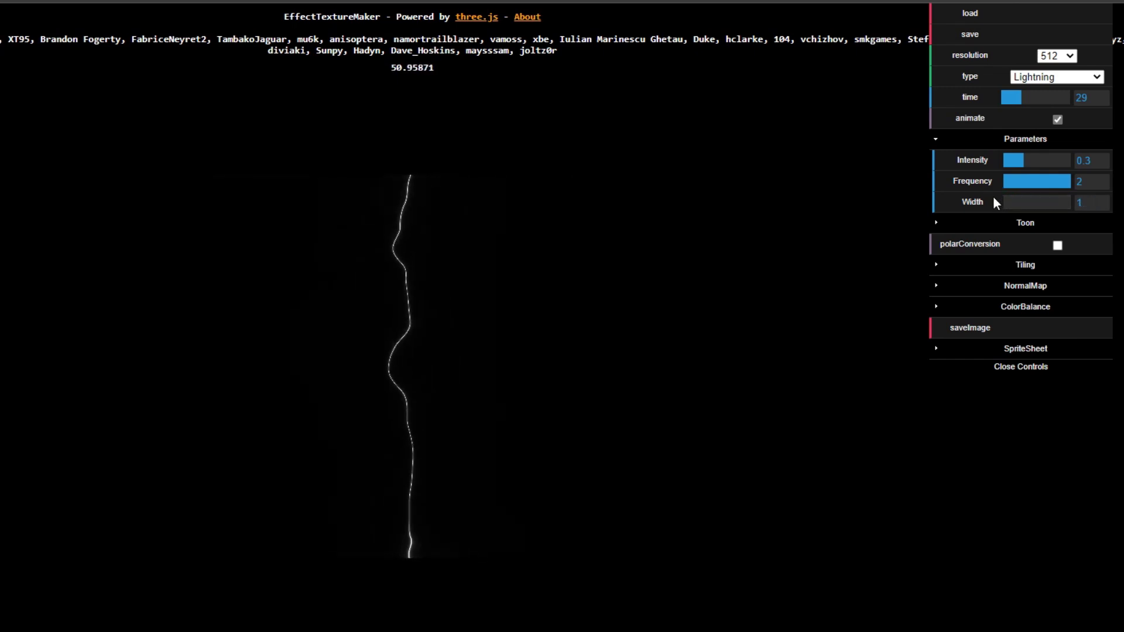
drag(1005, 203, 1090, 202)
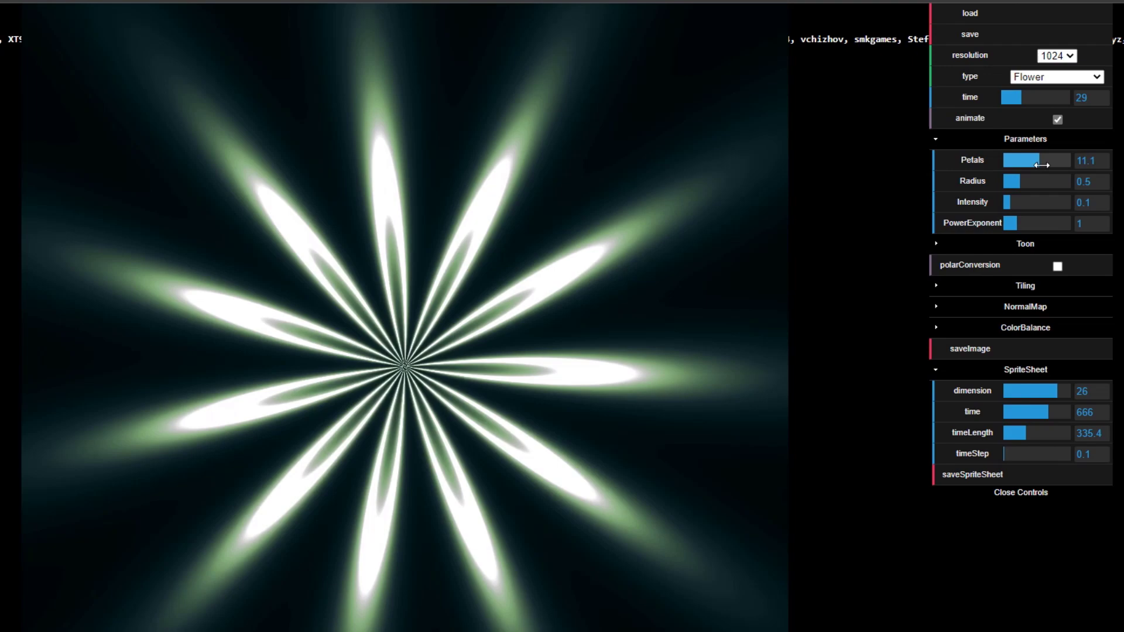
drag(1042, 161, 1018, 160)
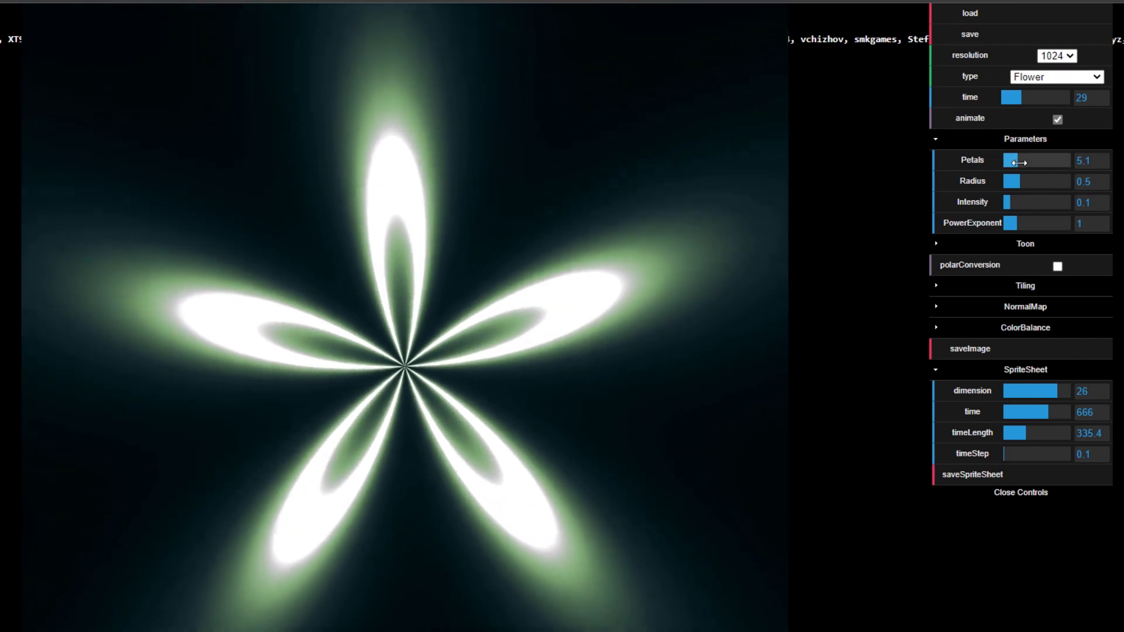
Adjust the Flower to about 5.5 petals with a reduced Radius
drag(1015, 156, 1006, 182)
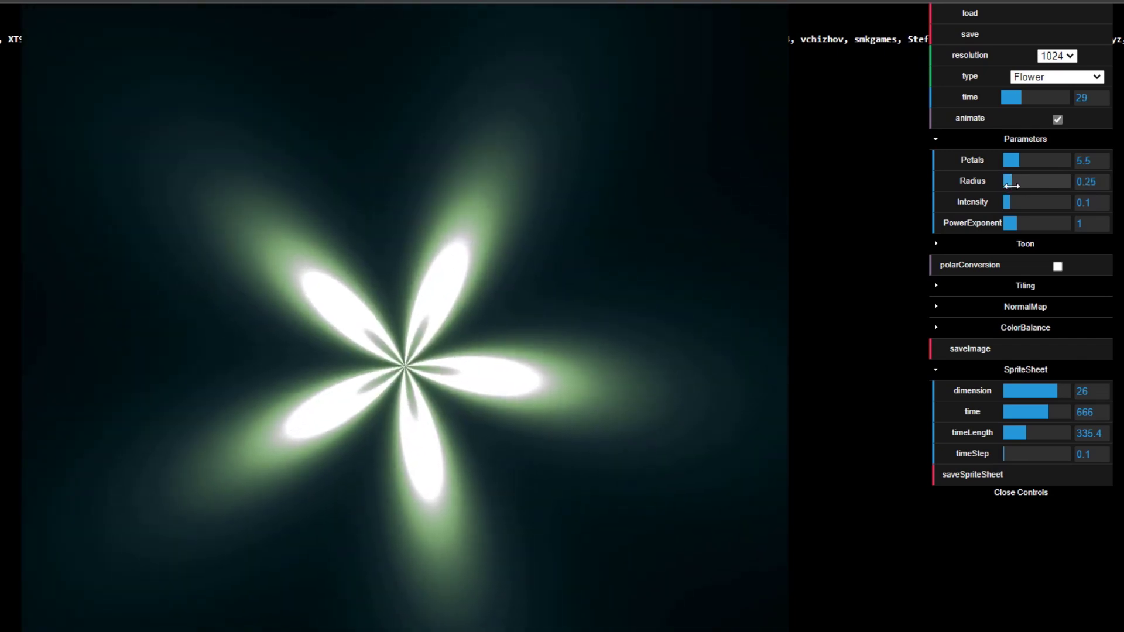
click(1022, 82)
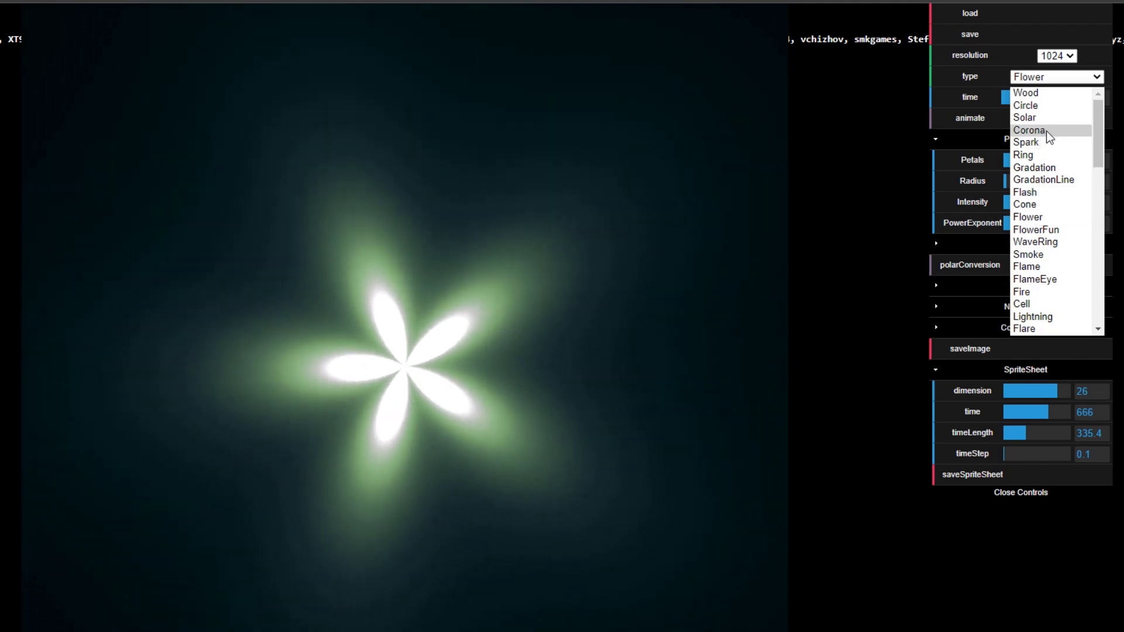
Choose Corona and set Intensity 0.93, Radius 0.23 and Size 1.1
click(1046, 131)
drag(1061, 163, 1063, 160)
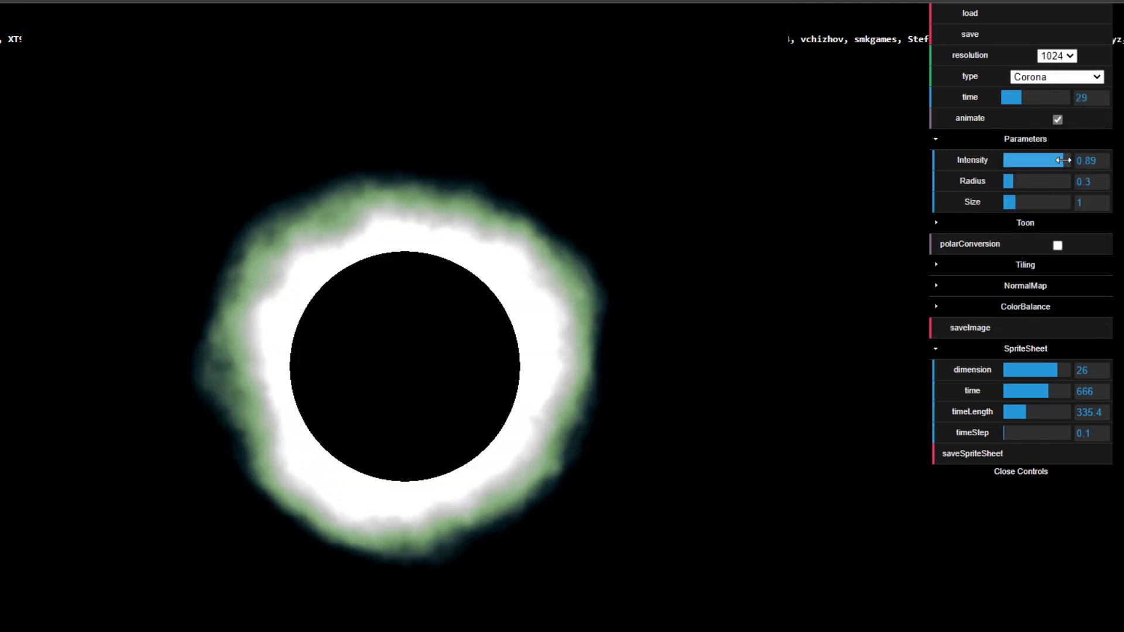
click(1066, 164)
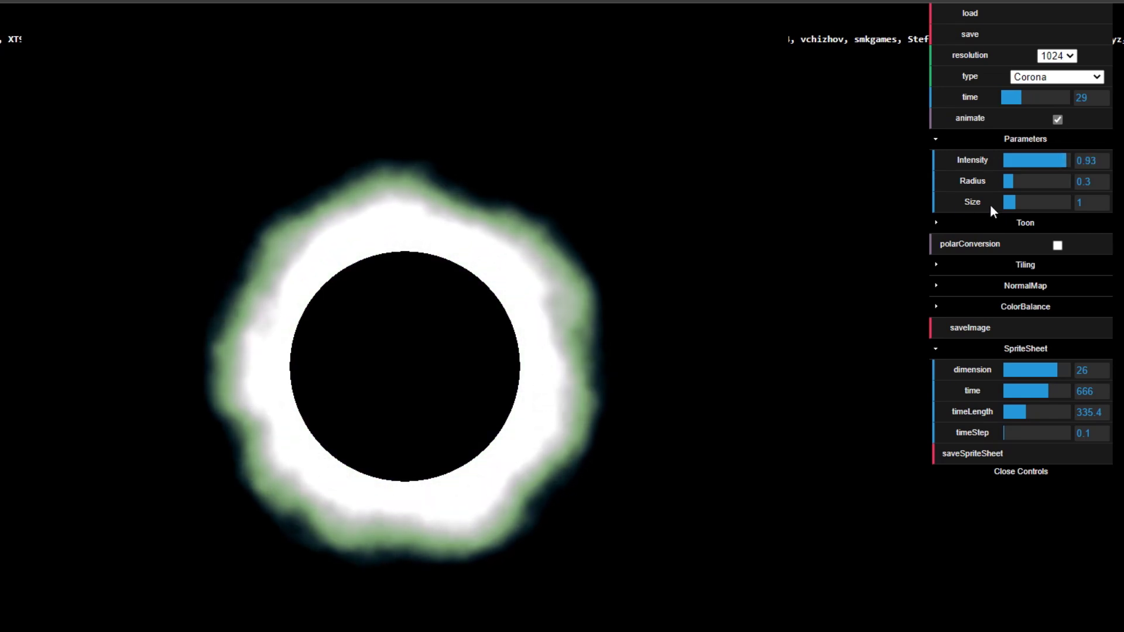
drag(1013, 174, 1017, 197)
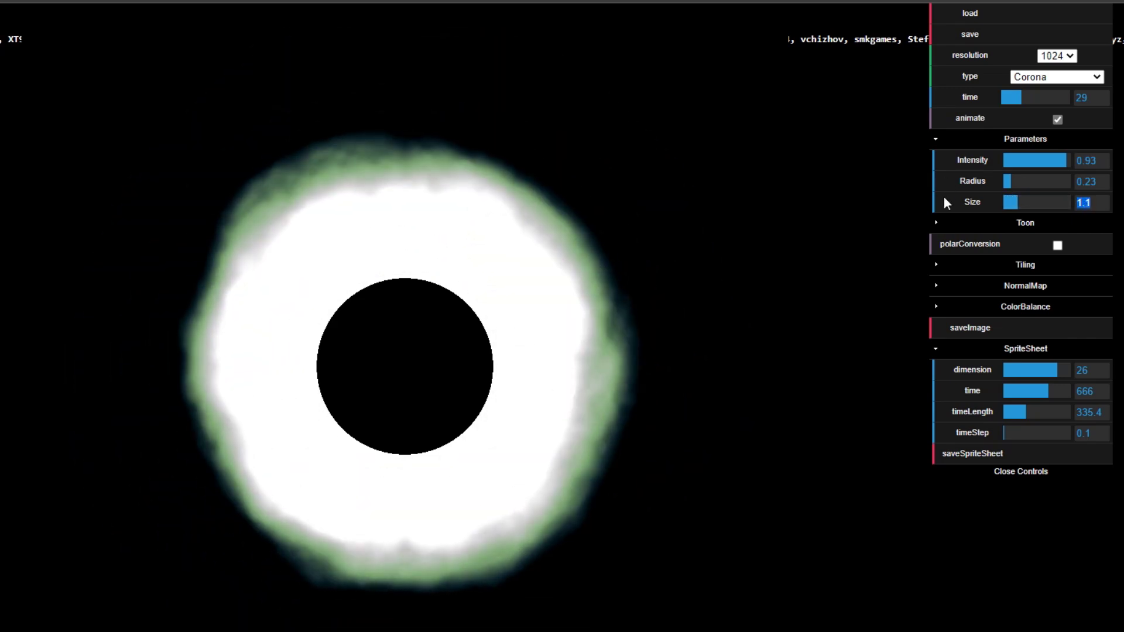
click(1038, 80)
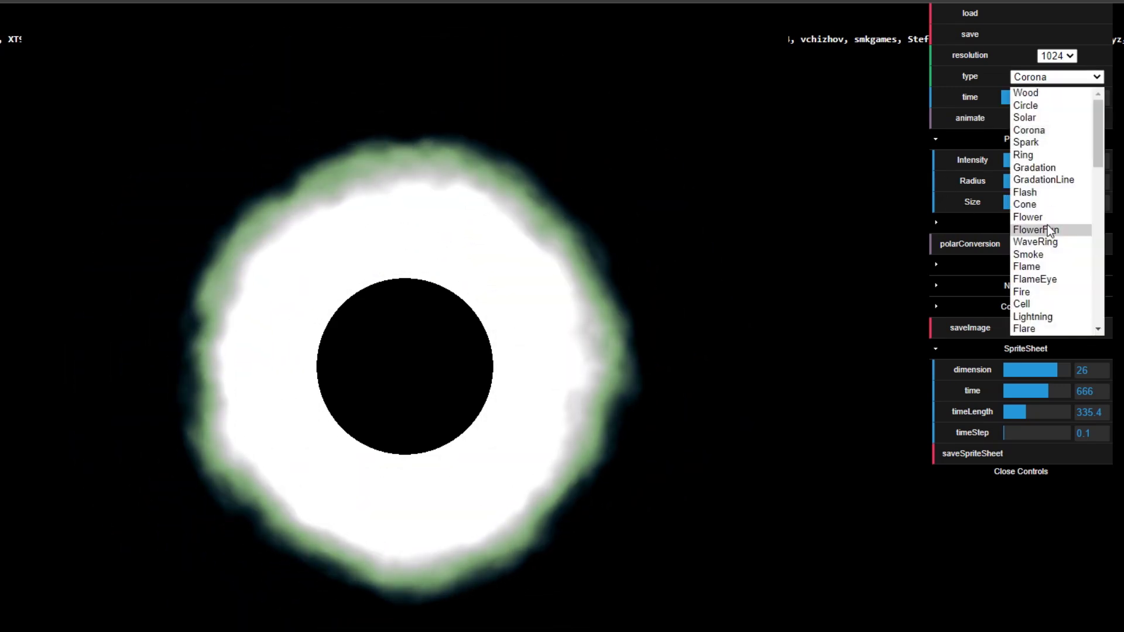
Switch to Flame and enable Toon shading at dark 0.8 and light 0.95
click(1030, 271)
click(940, 144)
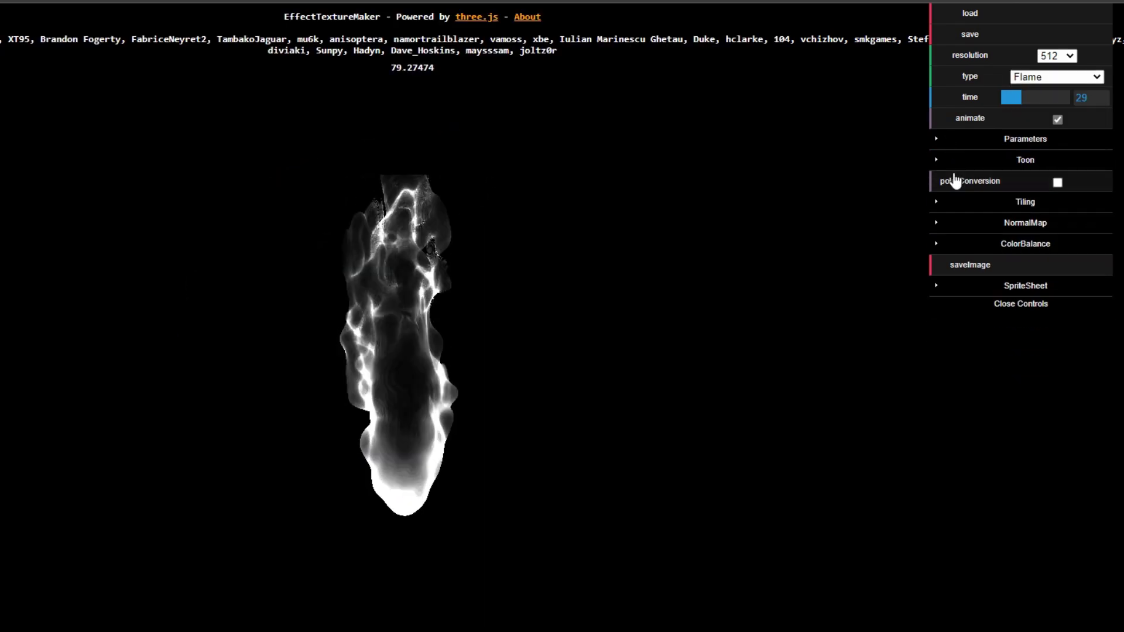
click(949, 165)
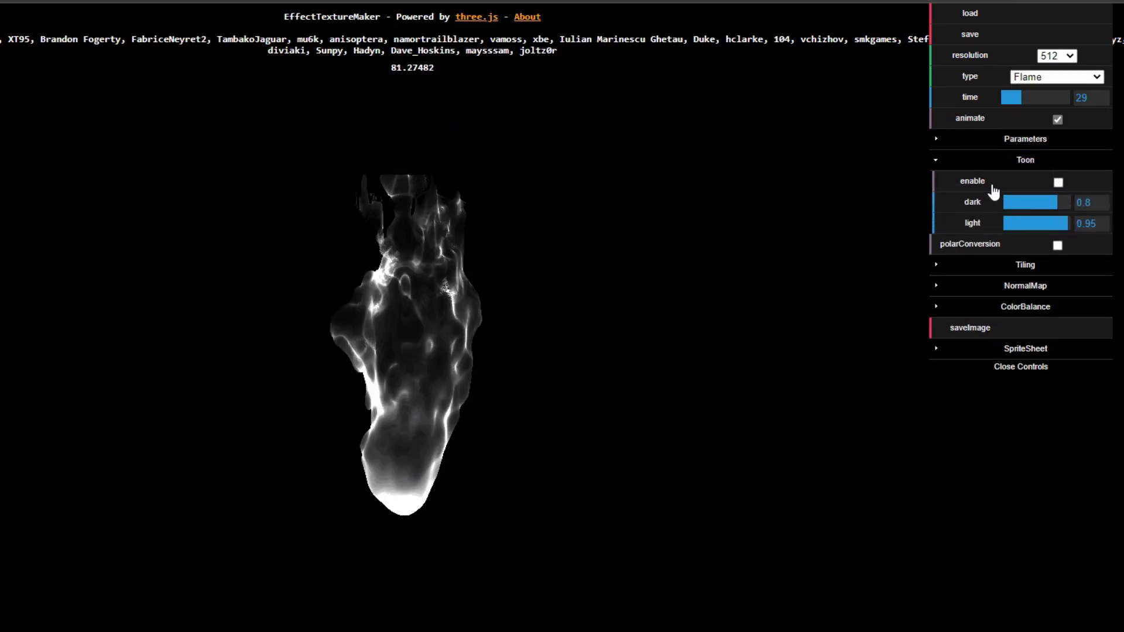
click(1059, 183)
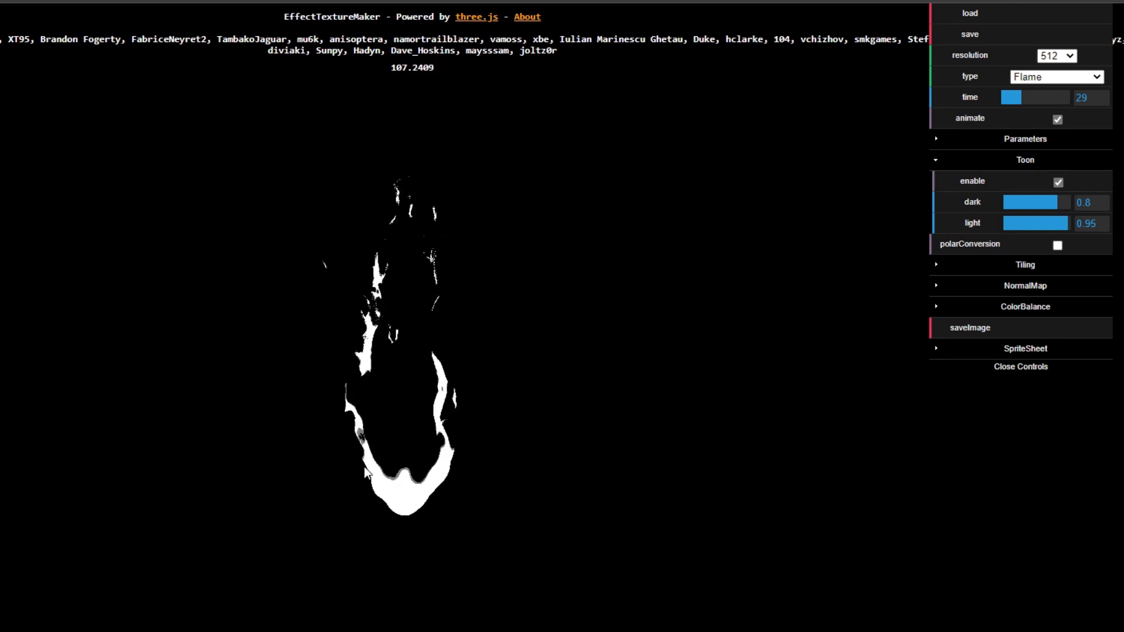
click(1058, 77)
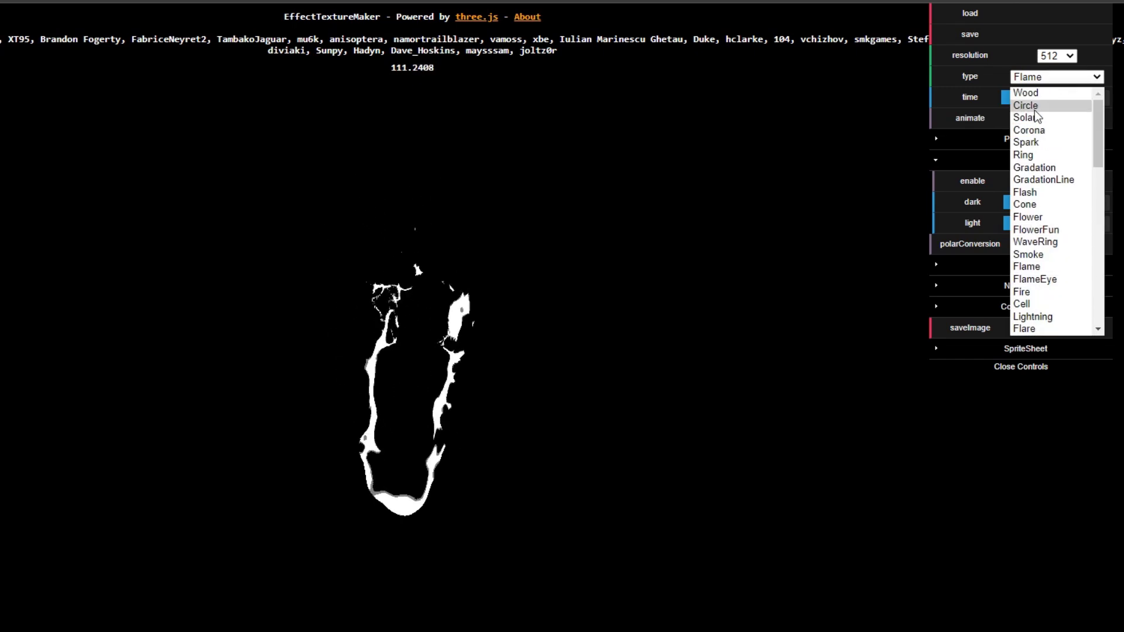
View Spark with Toon turned off, then switch the texture to Electric
click(1048, 142)
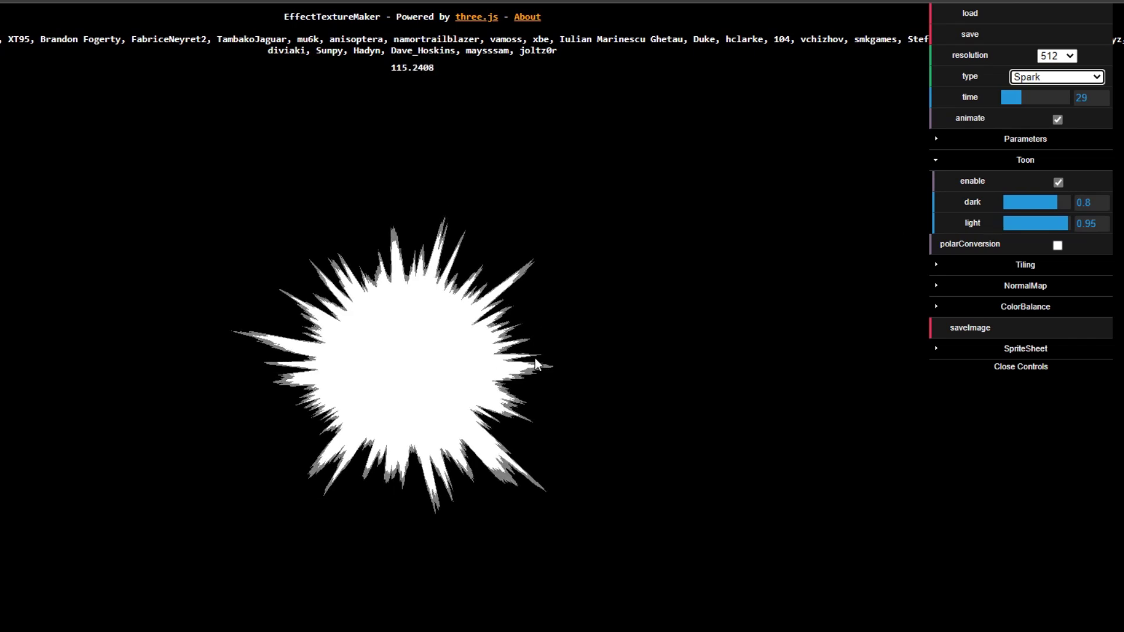
click(1059, 183)
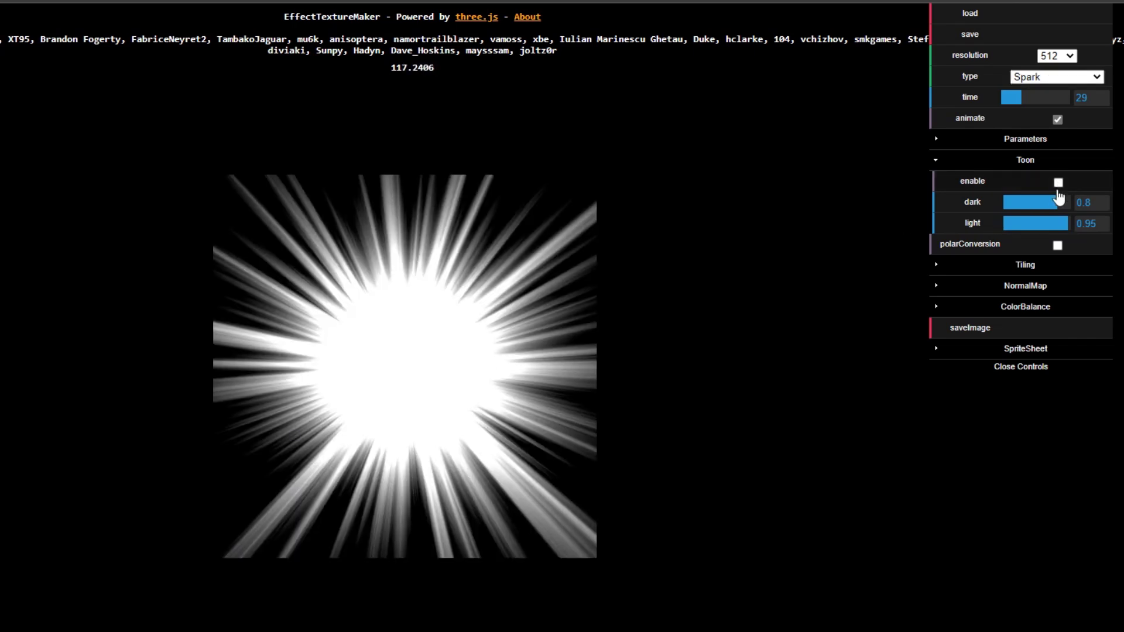
click(1053, 78)
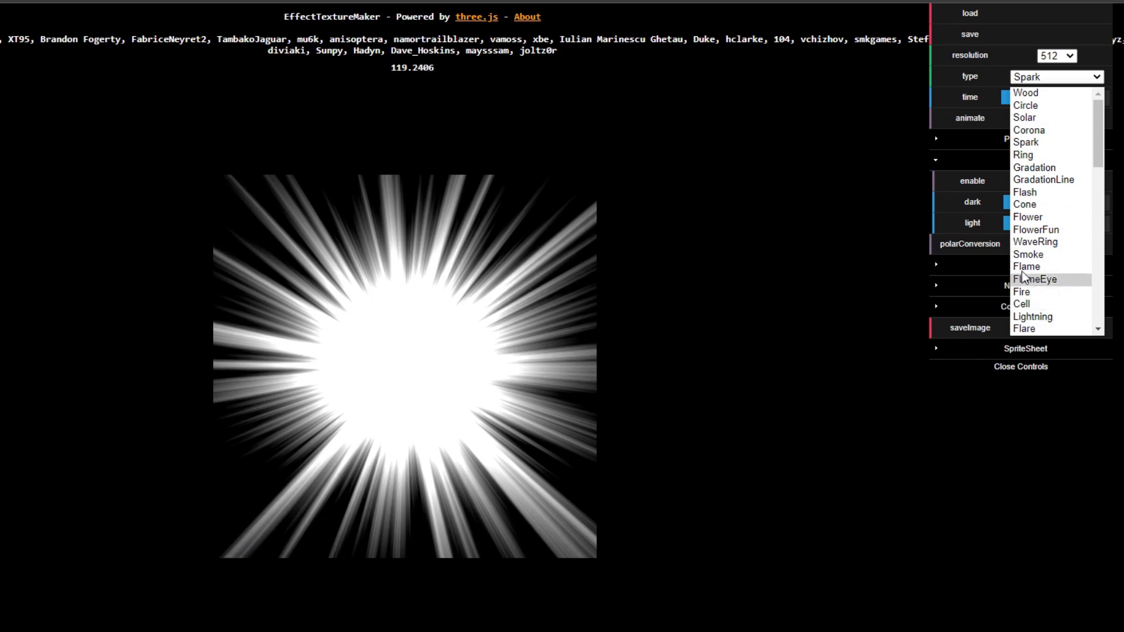
scroll(1025, 273, down, 5)
scroll(1025, 258, down, 5)
scroll(1048, 234, up, 5)
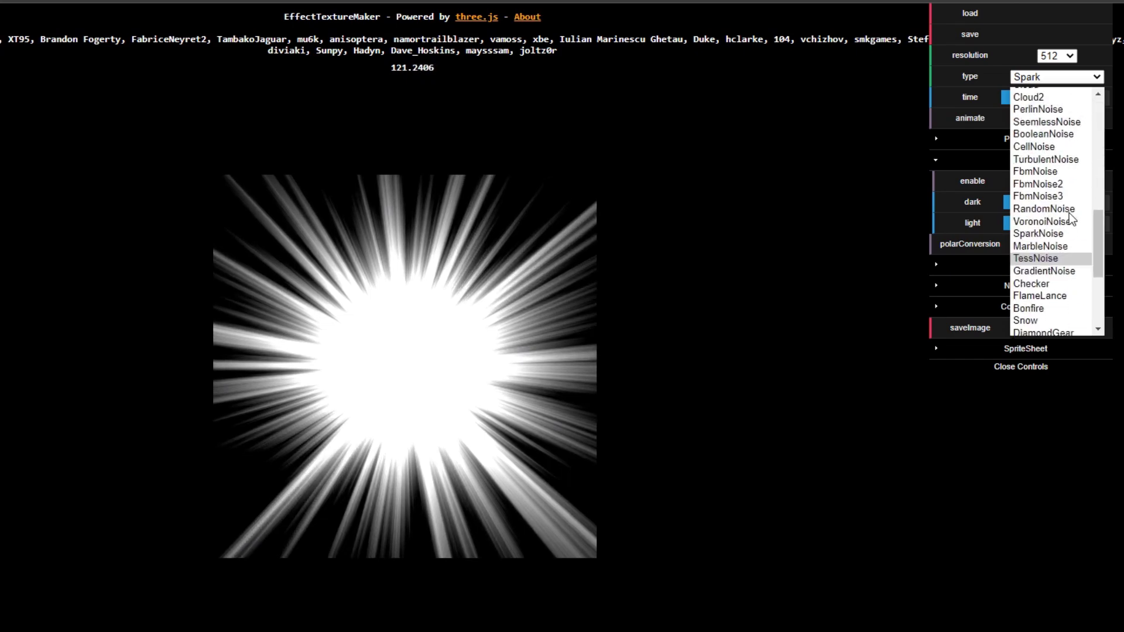
scroll(1057, 156, down, 5)
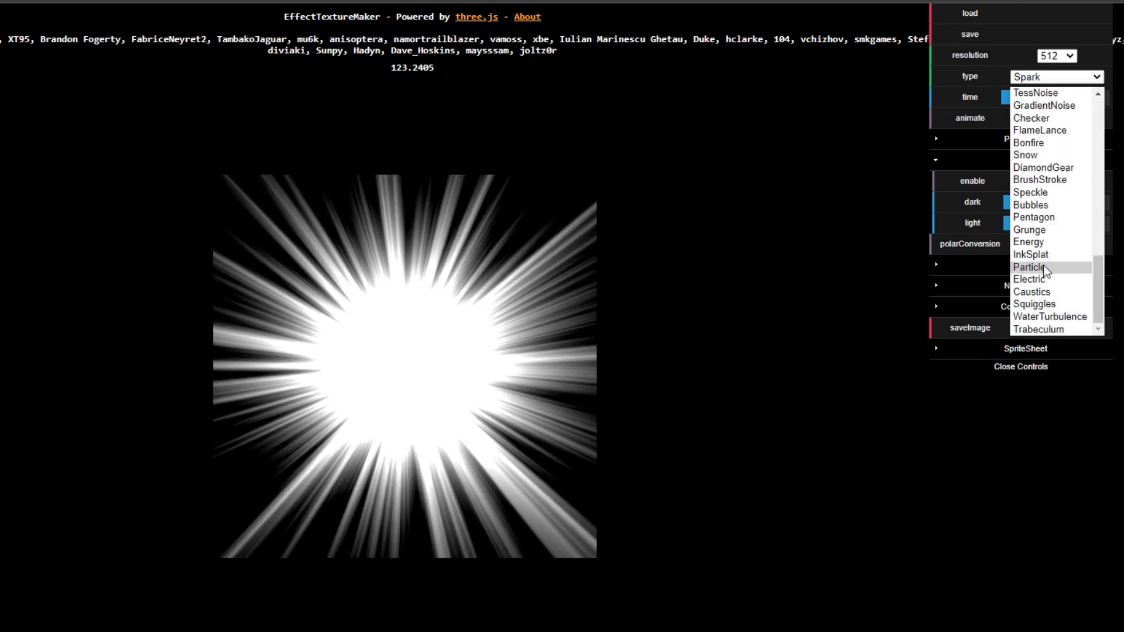
click(1053, 279)
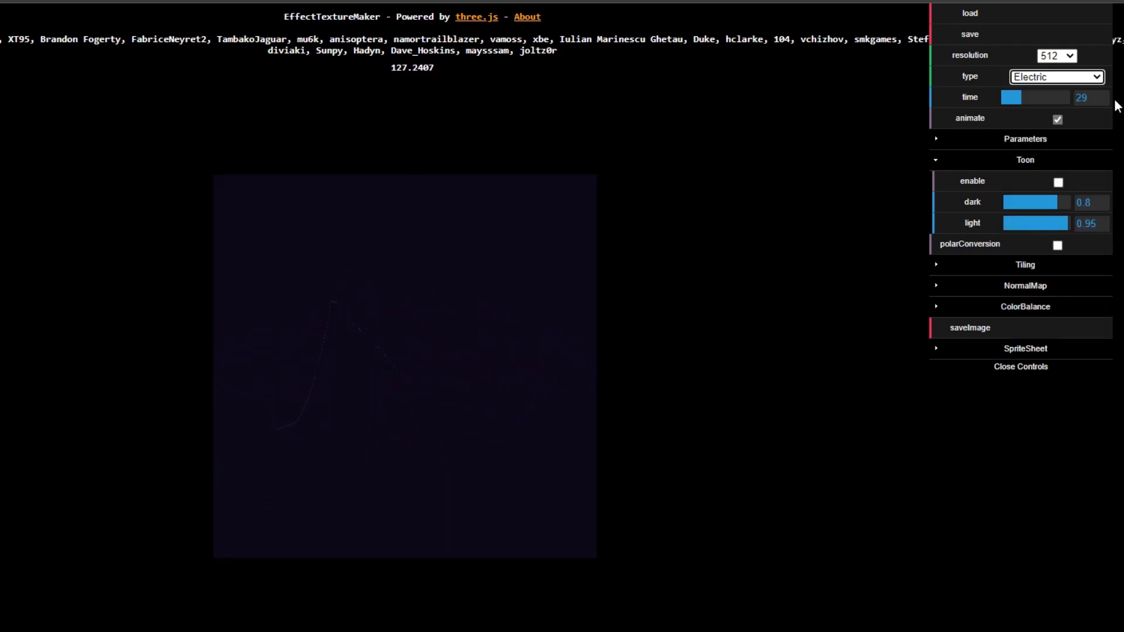
Render the Electric texture at 1024 resolution with polar conversion on
click(1067, 60)
click(1054, 156)
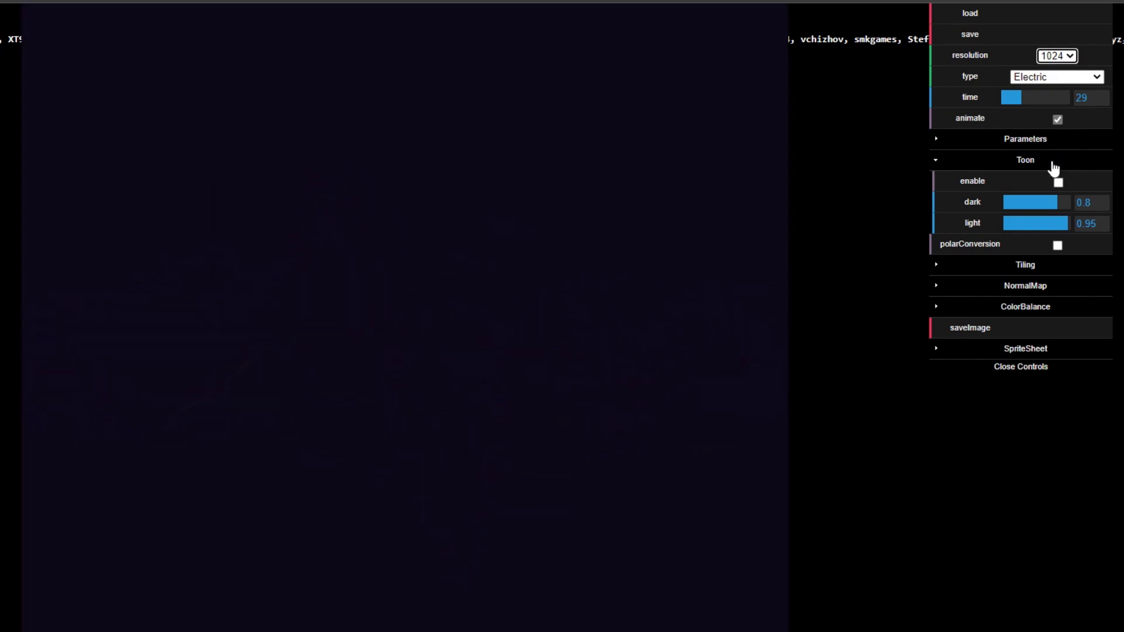
click(1057, 247)
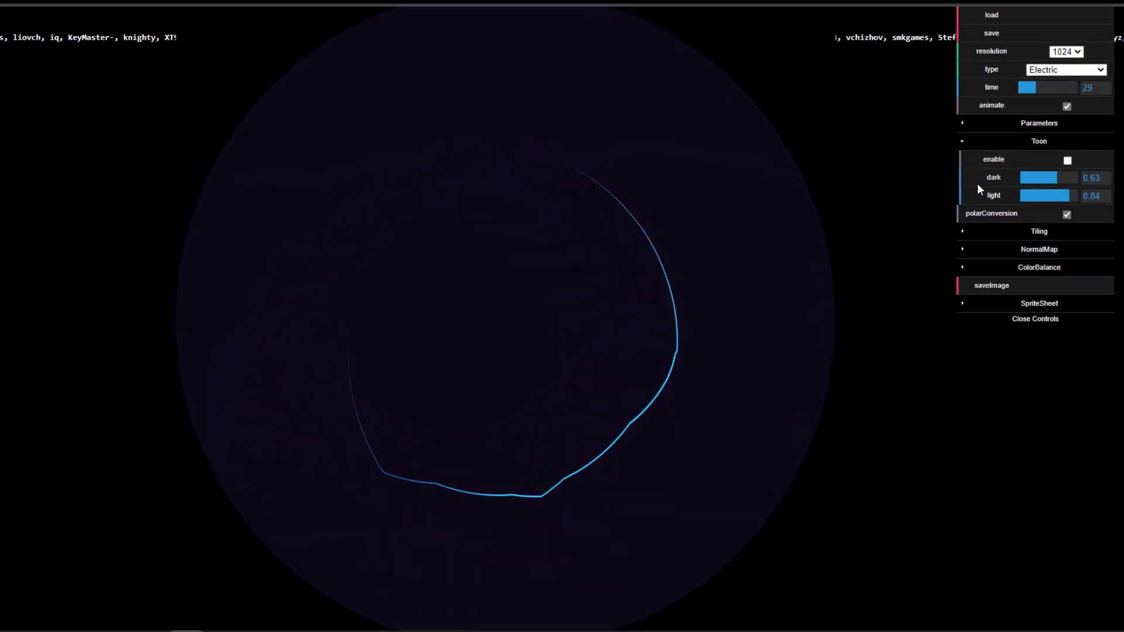
Enable tiling with radial mask 0, toggling polar conversion and leaving it on
click(967, 232)
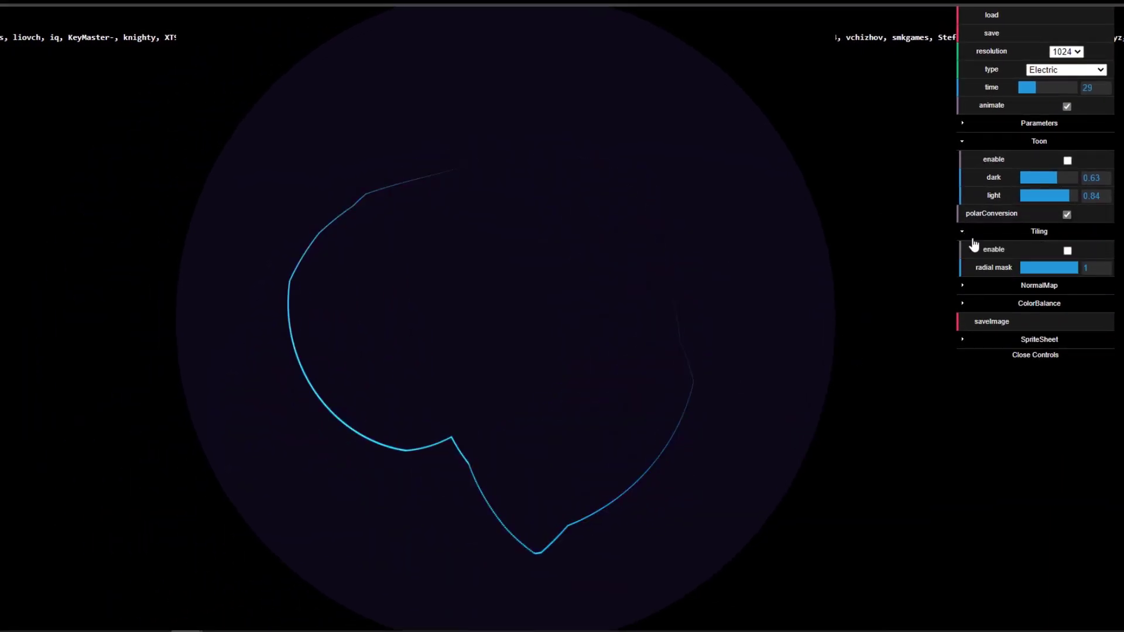
click(1068, 251)
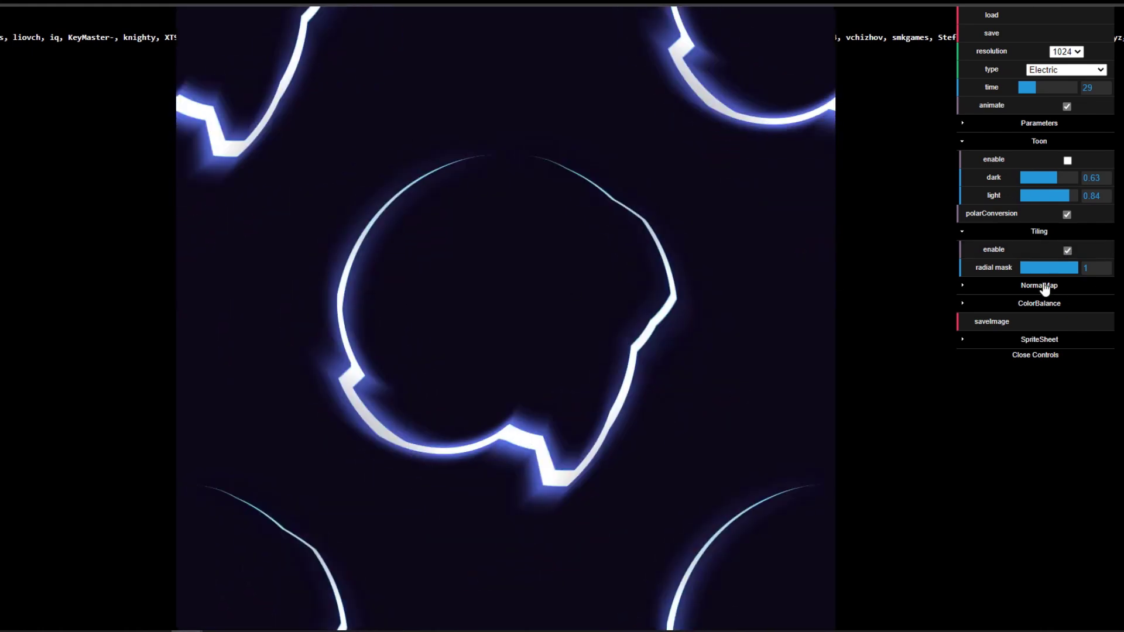
drag(1066, 268, 1014, 269)
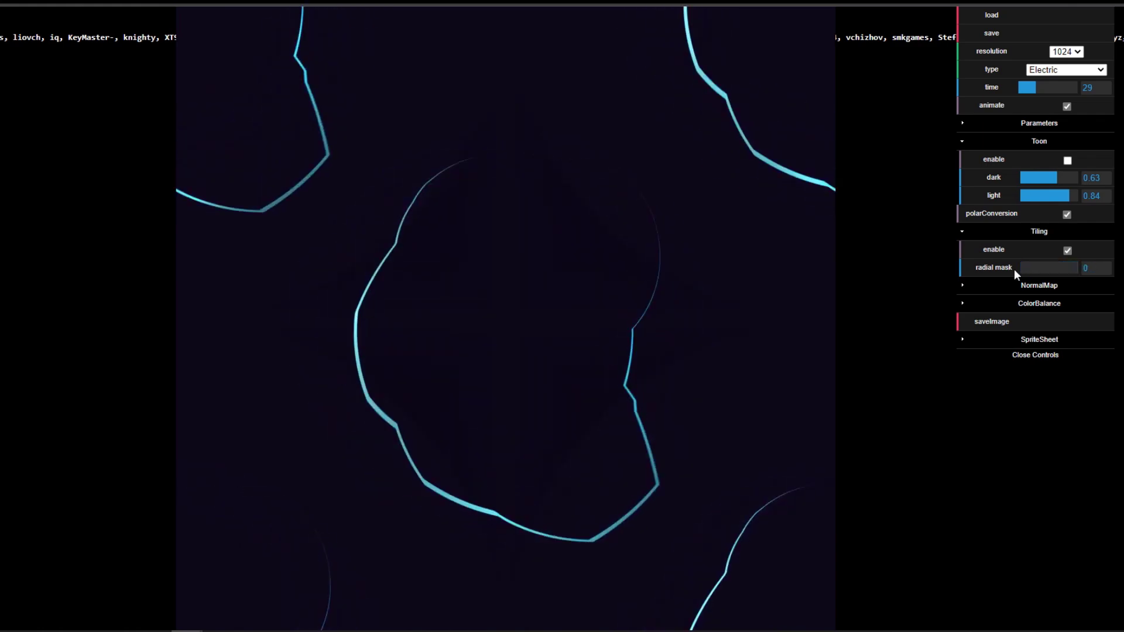
click(1067, 214)
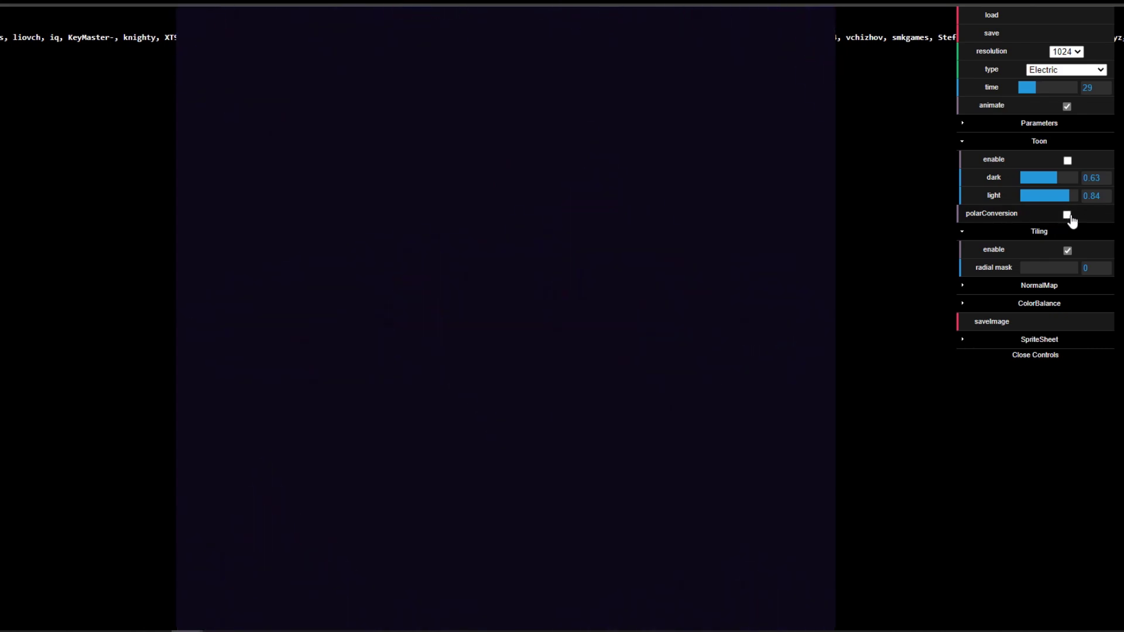
click(1070, 218)
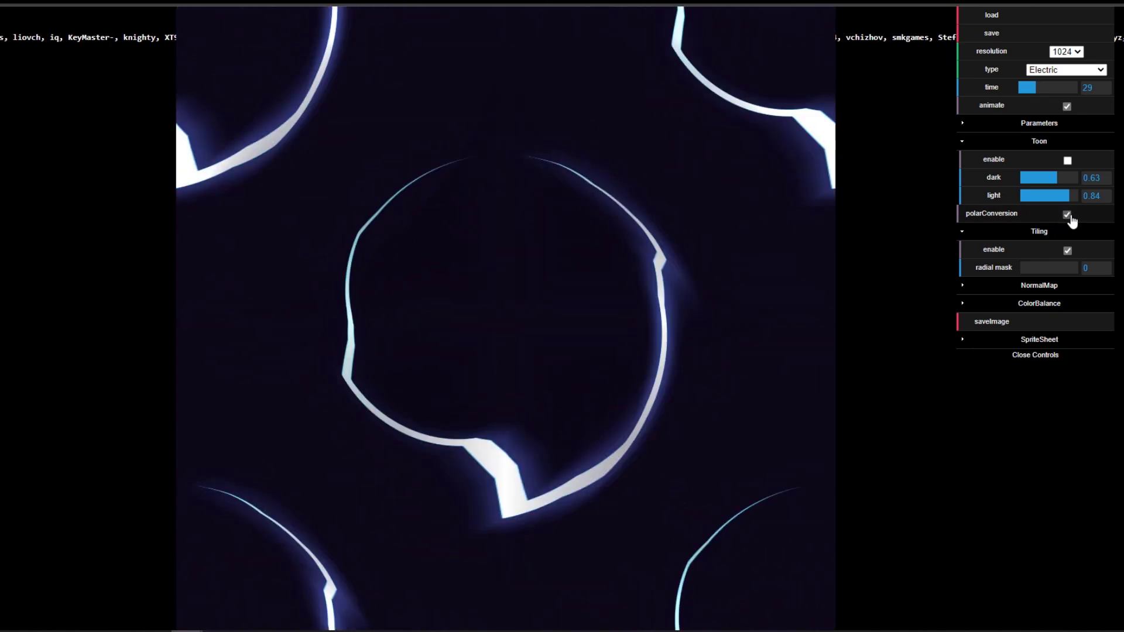
click(1070, 216)
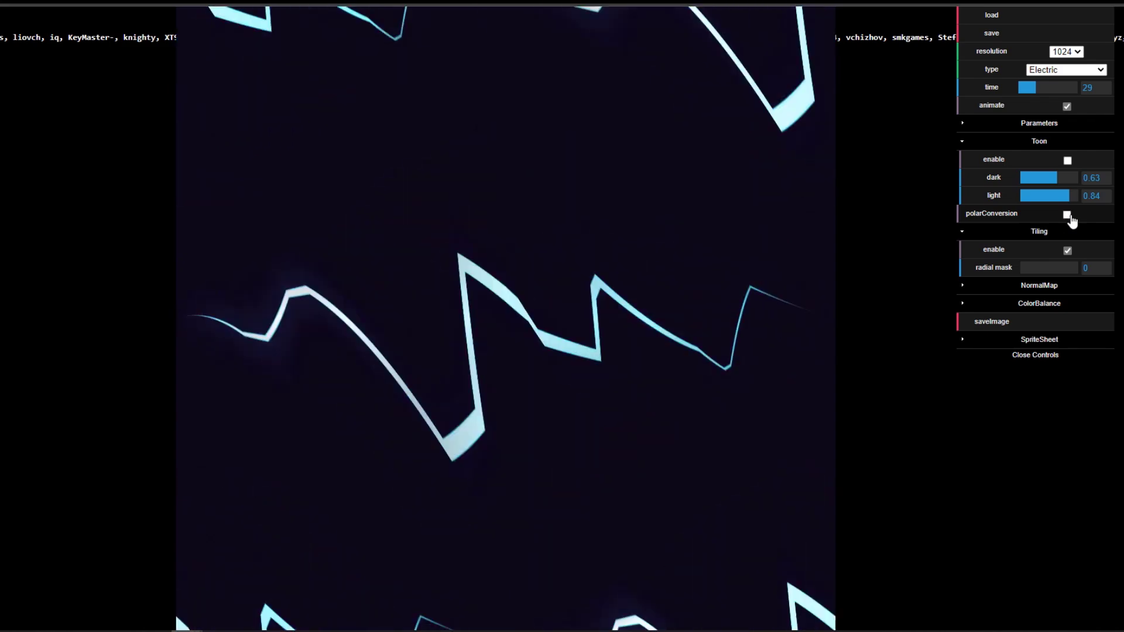
click(1070, 216)
click(1071, 217)
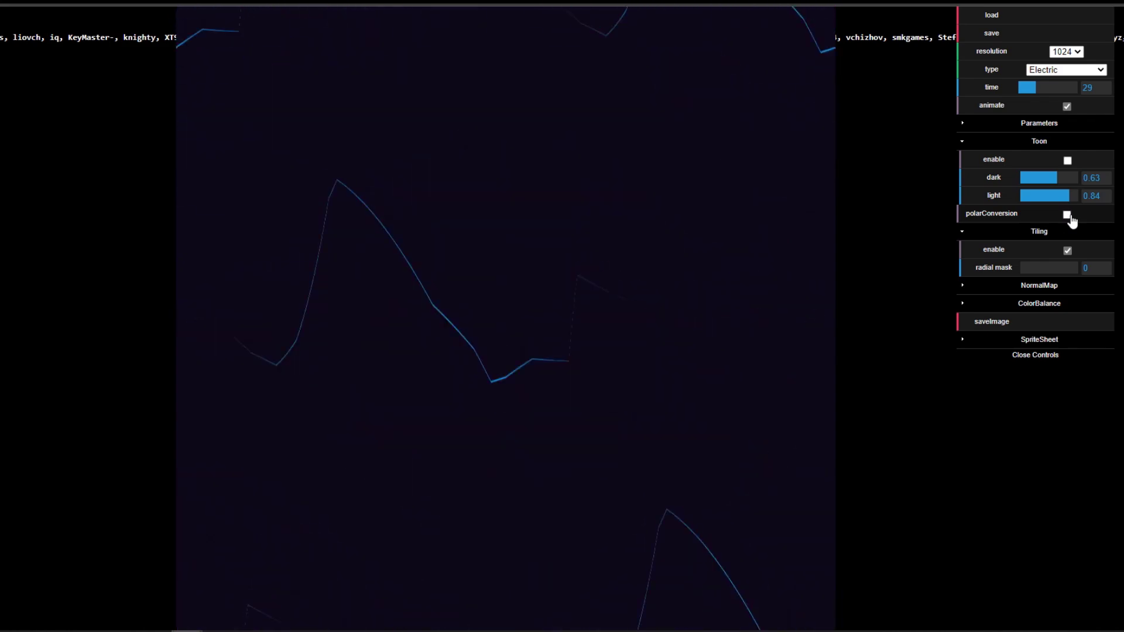
click(1069, 215)
Turn tiling off for a single ring and set the radial mask to 0.3
click(1069, 251)
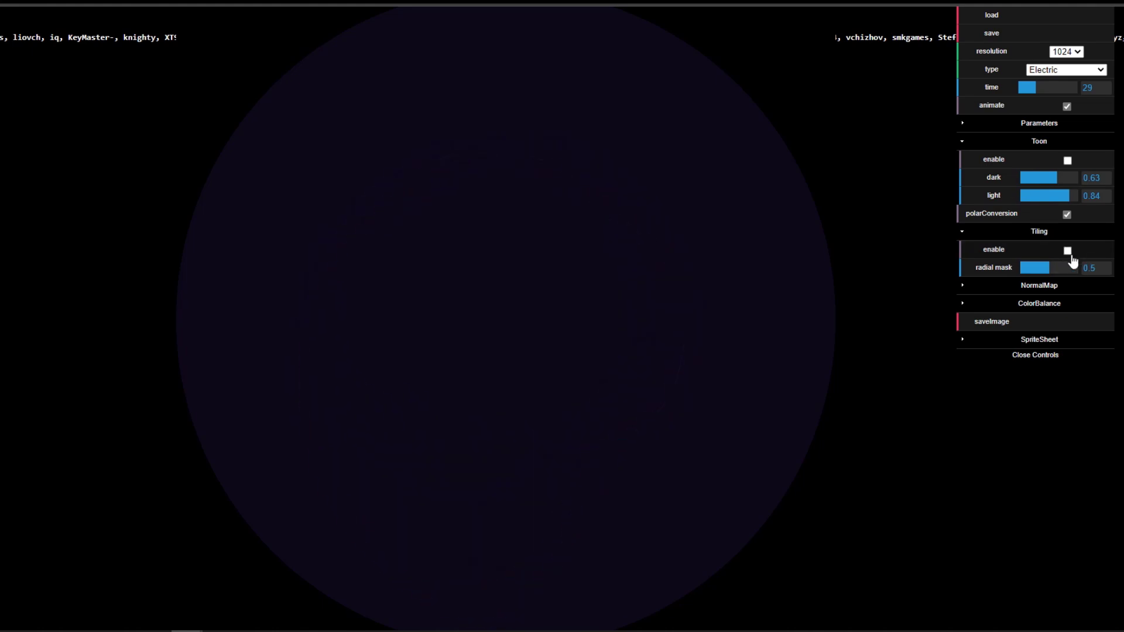
click(1069, 252)
click(1070, 252)
mouse_move(1048, 267)
mouse_down()
mouse_move(1003, 268)
mouse_move(1041, 266)
mouse_up()
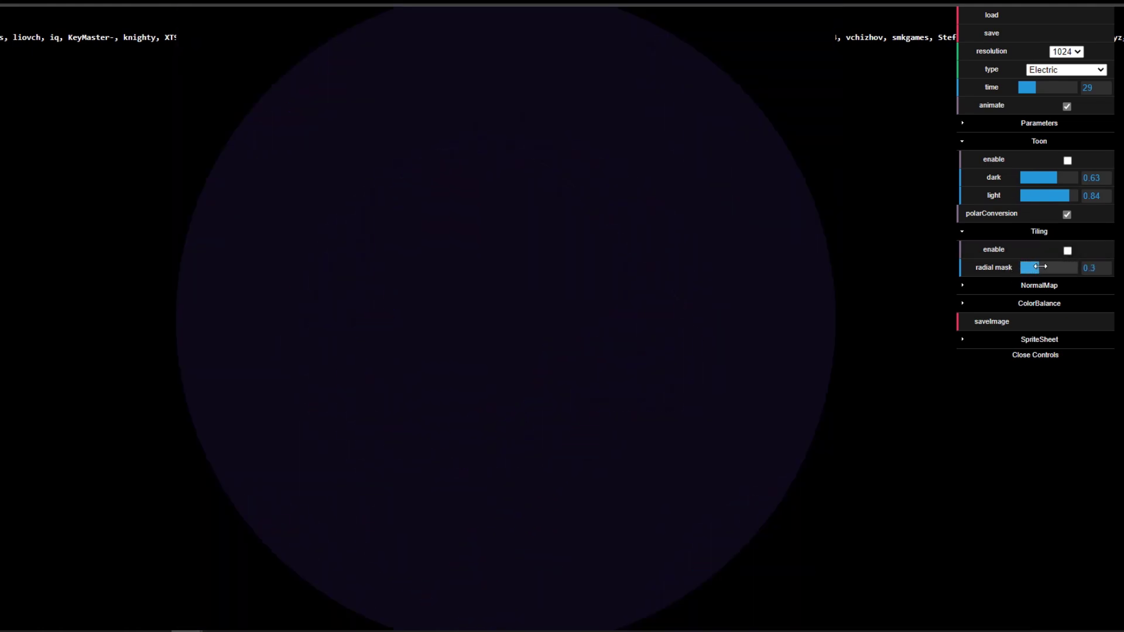
click(963, 232)
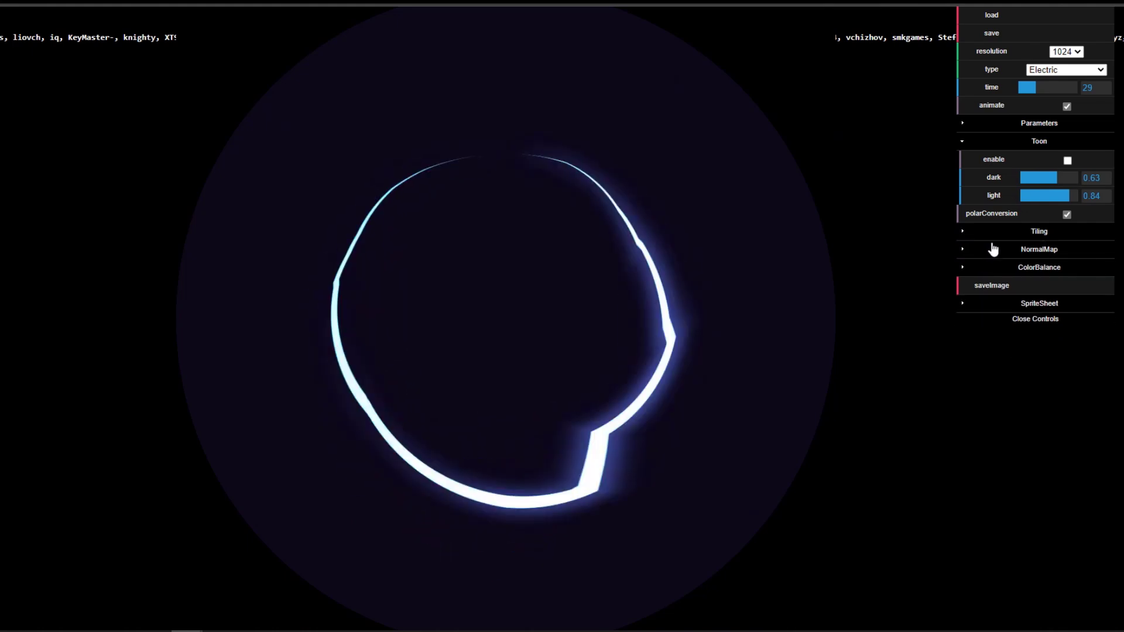
Compare the Electric texture with and without its normal map, leaving NormalMap Generate on at height scale 2
click(994, 250)
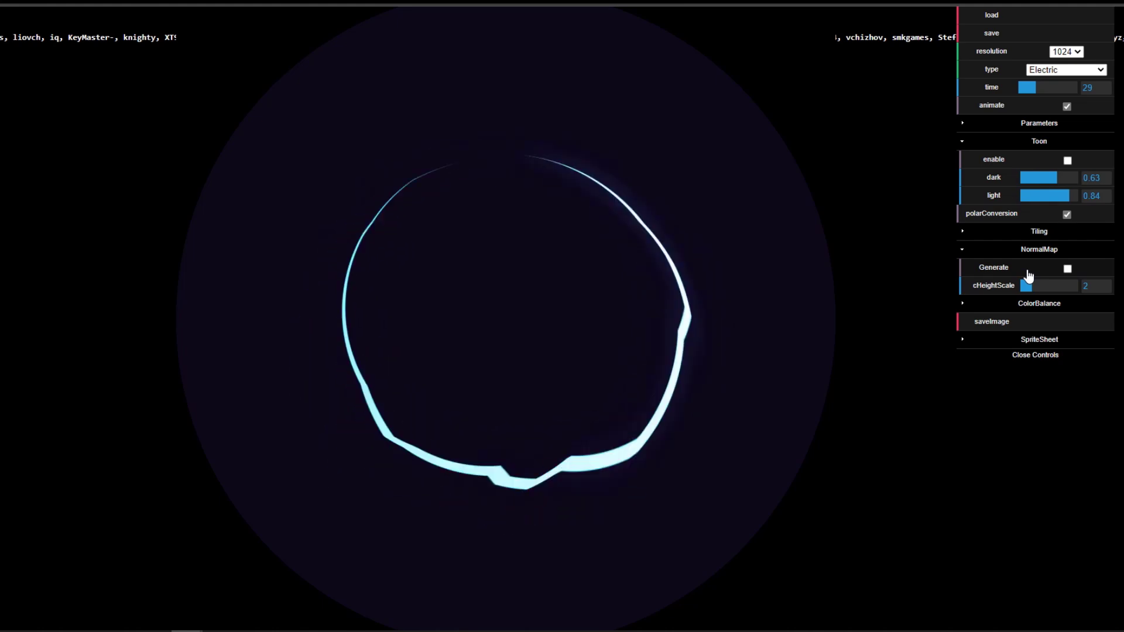
click(1068, 270)
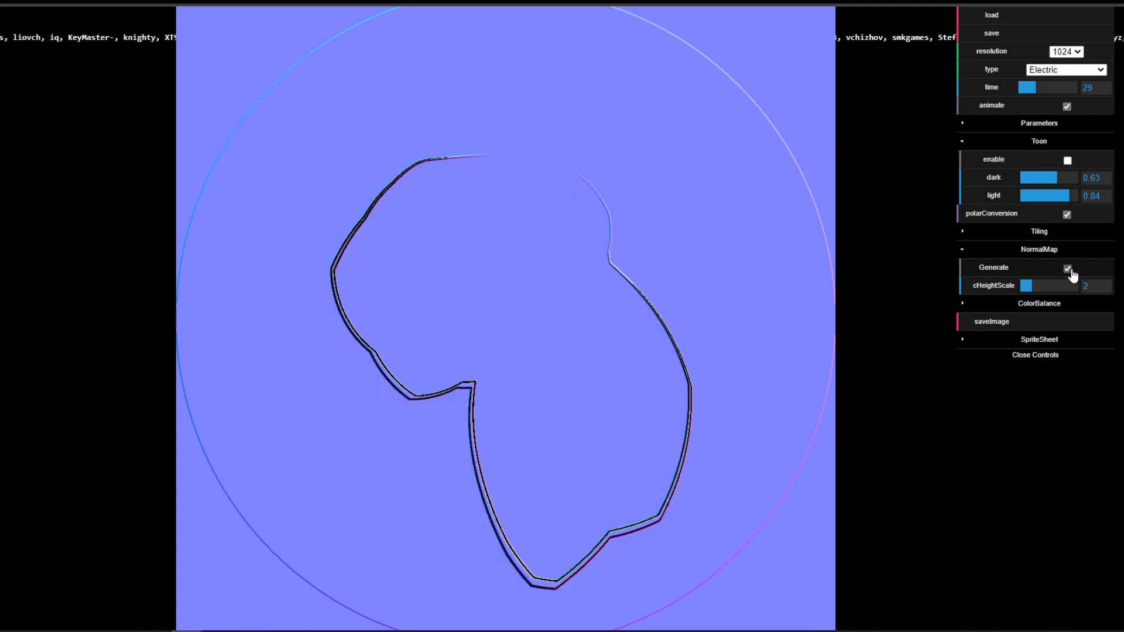
click(1067, 270)
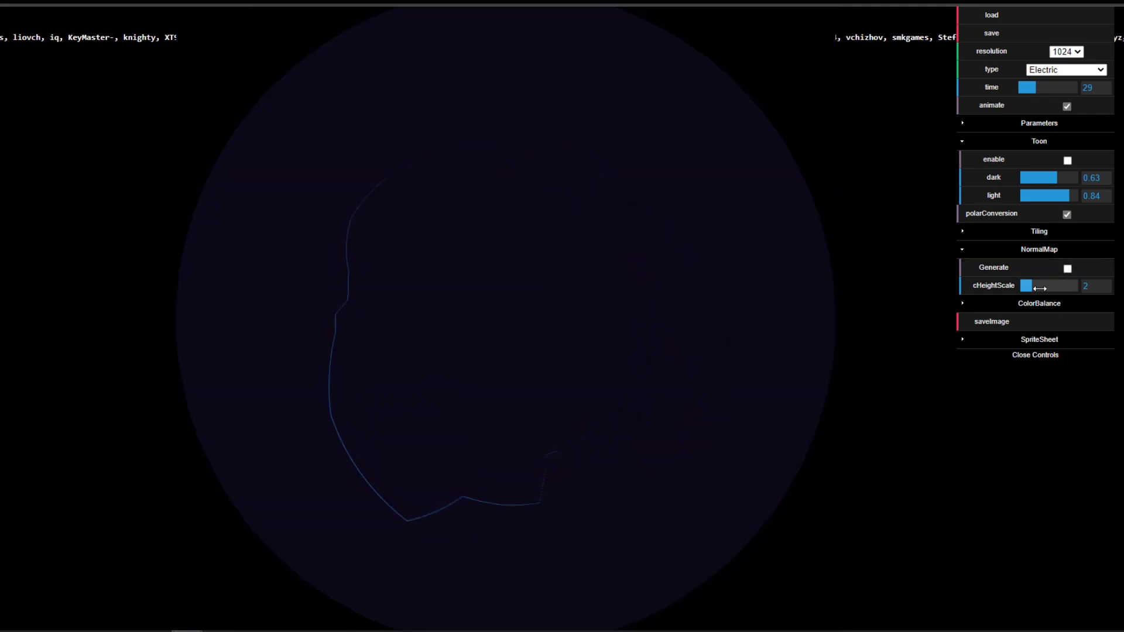
click(1068, 271)
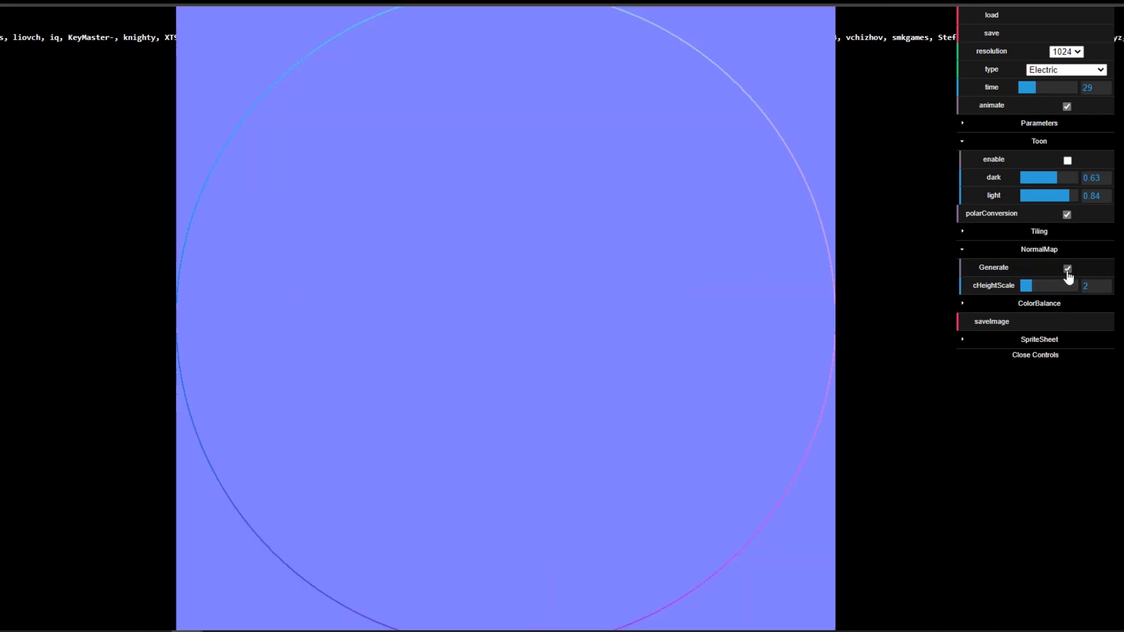
click(1068, 270)
click(1068, 270)
Switch the texture type to Caustics
click(1060, 70)
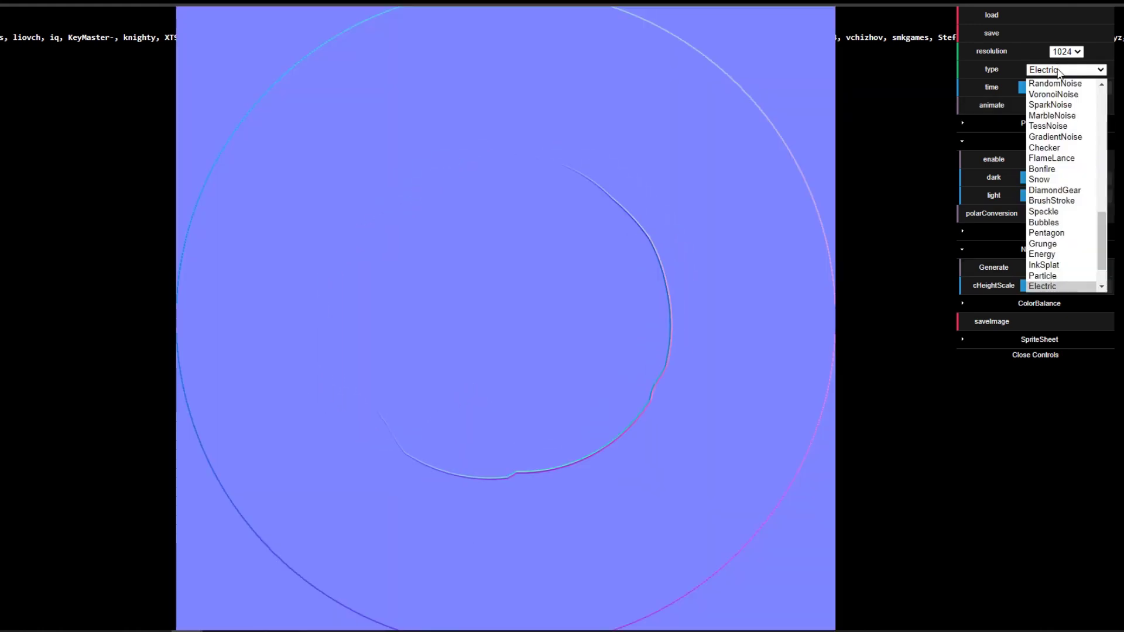
scroll(1064, 285, down, 2)
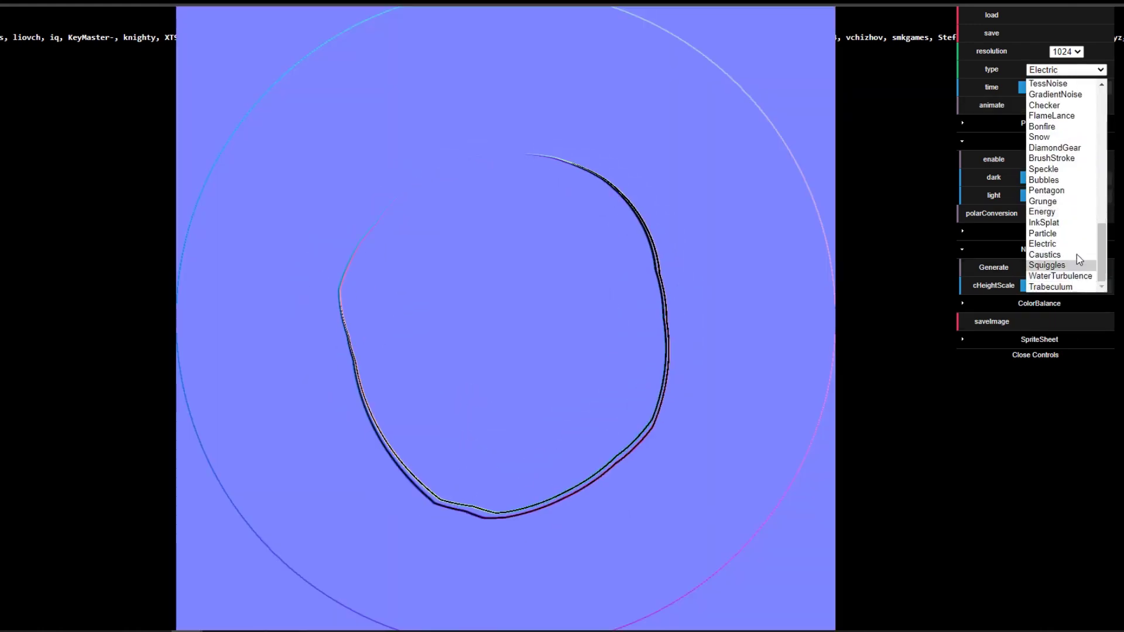
click(1045, 255)
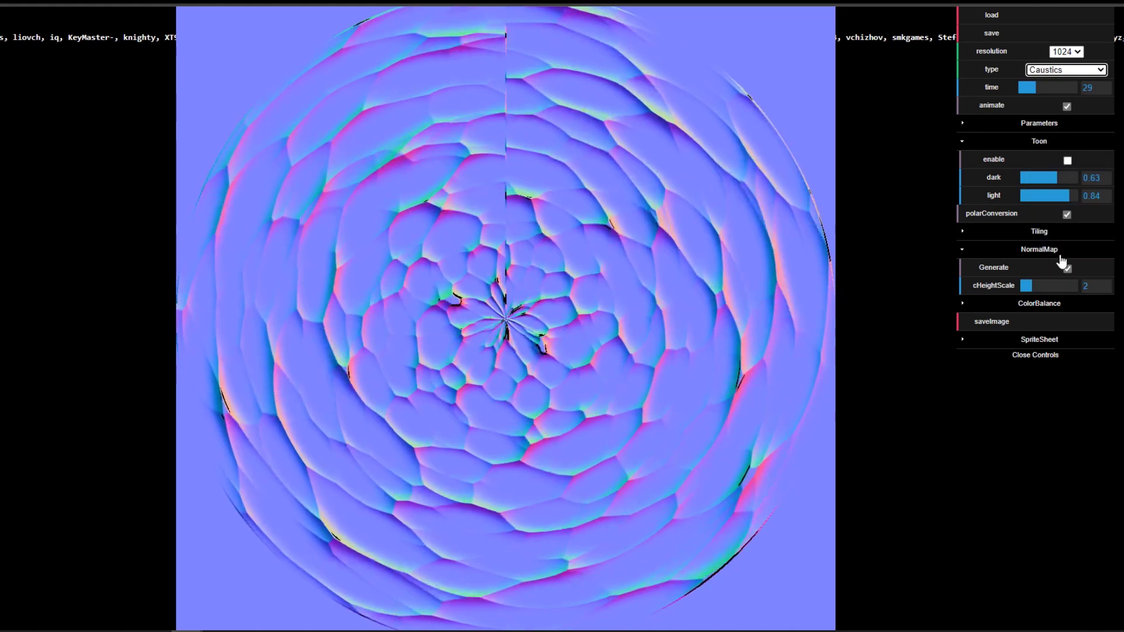
View Caustics without, then with, its normal map, and raise cHeightScale to 3.5
click(1068, 269)
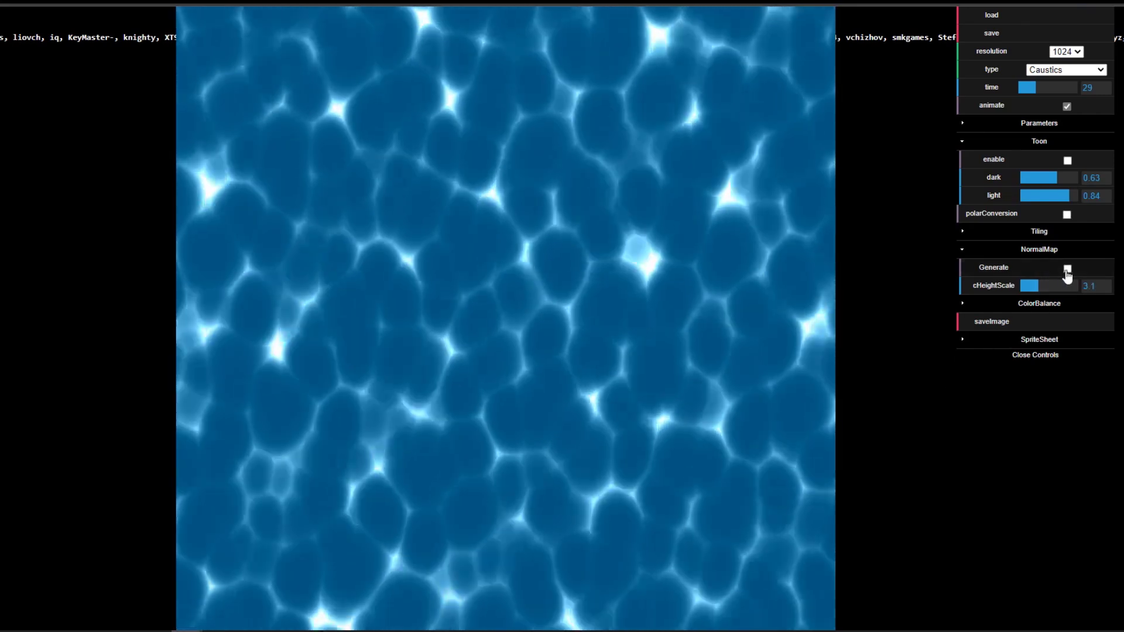
click(1067, 268)
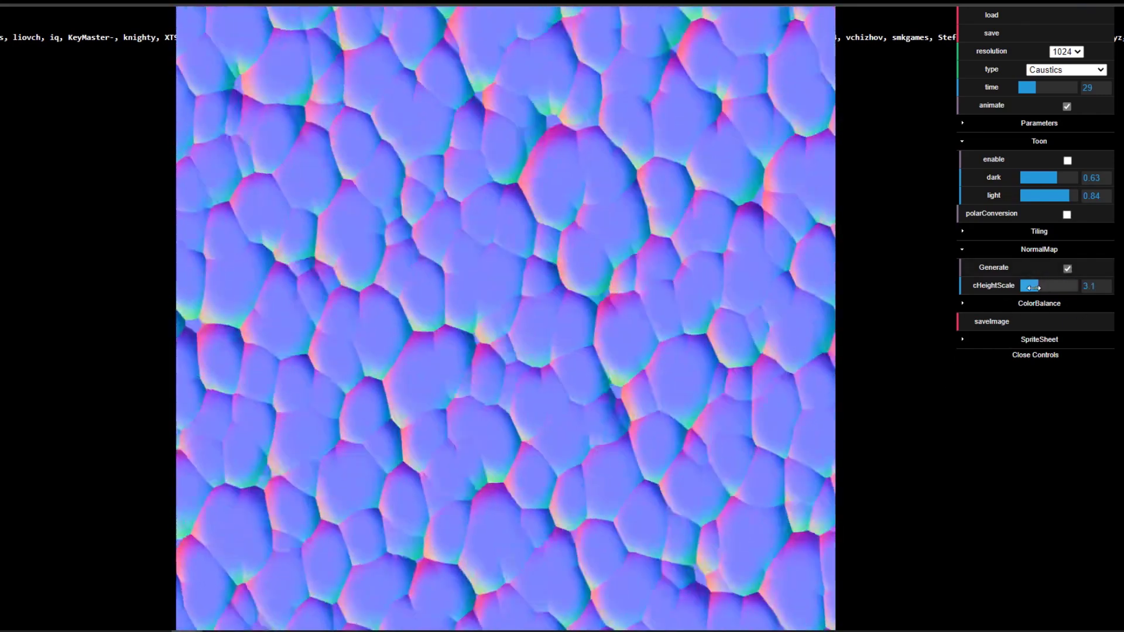
mouse_move(1033, 288)
mouse_down()
mouse_move(1077, 288)
mouse_move(1016, 288)
mouse_move(1036, 285)
mouse_up()
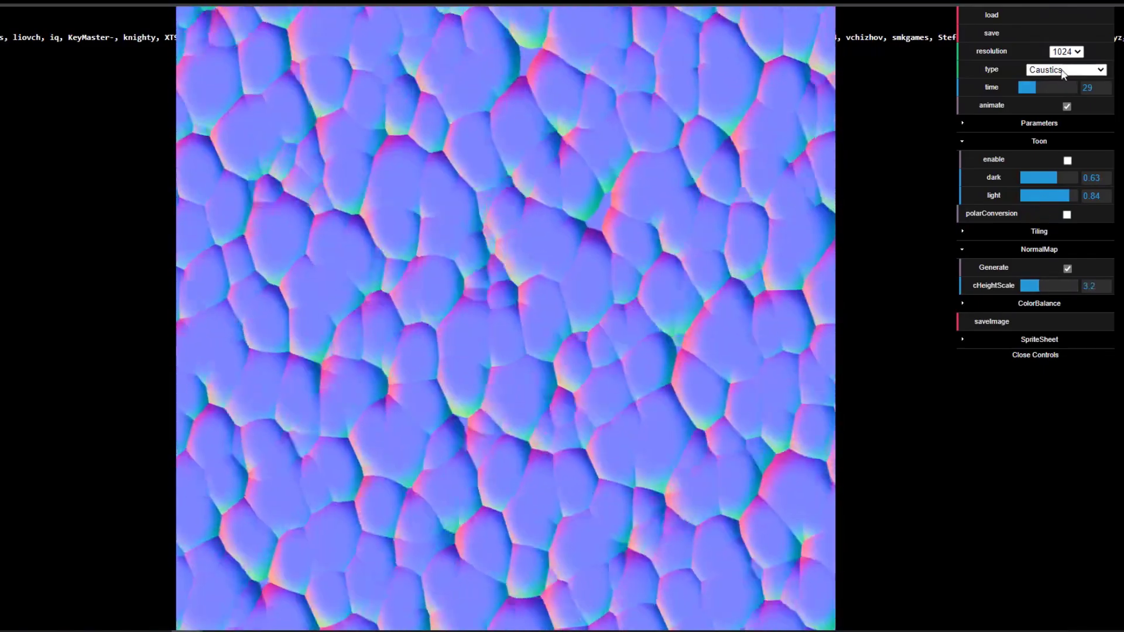
Preview the Trabeculum texture, then Grunge, toggling Grunge's animation off and back on
click(1063, 72)
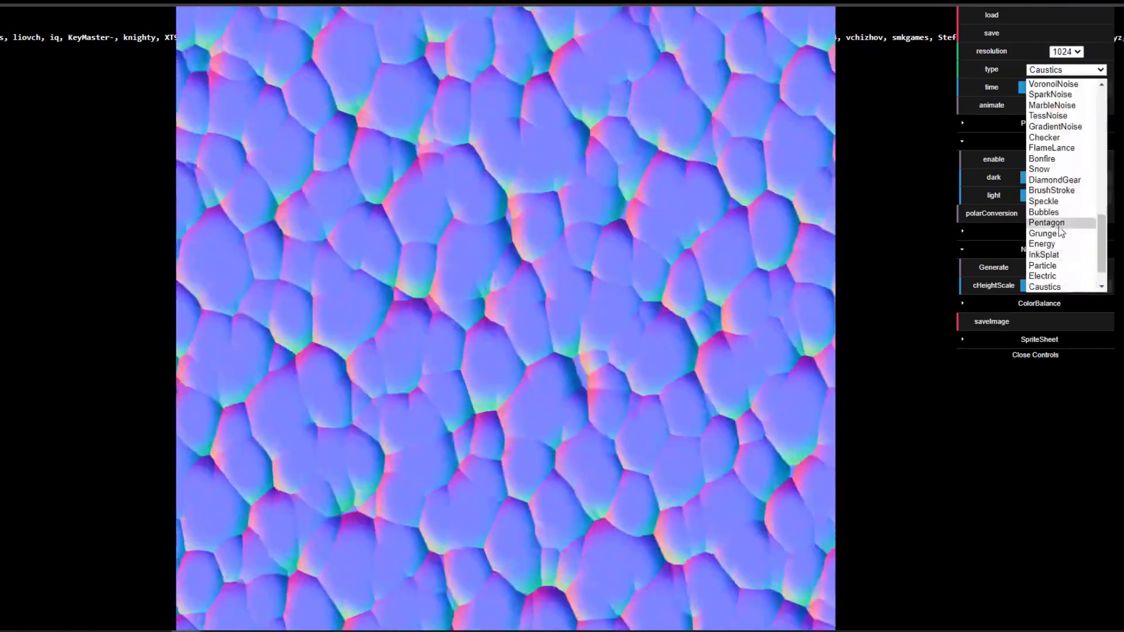
click(1048, 286)
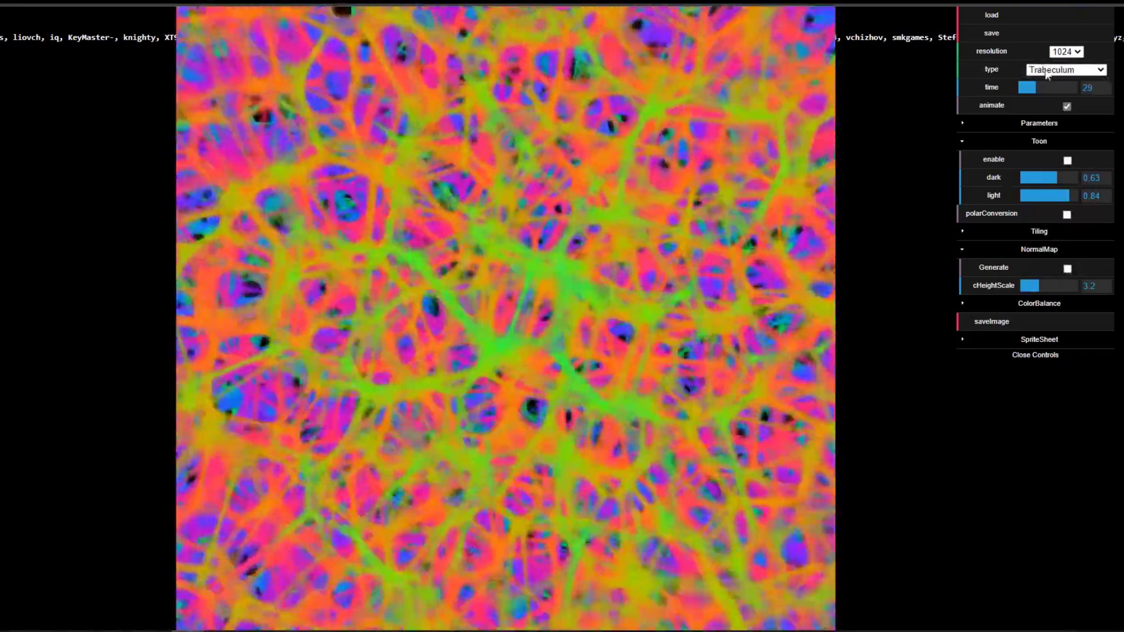
click(1066, 70)
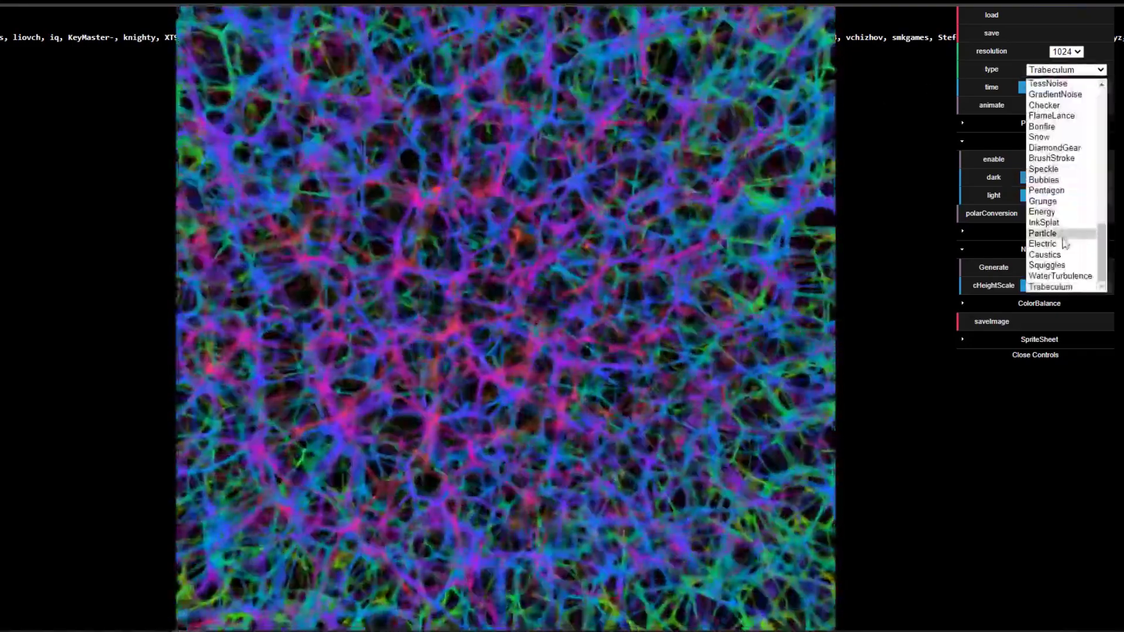
scroll(1057, 243, up, 1)
click(1061, 234)
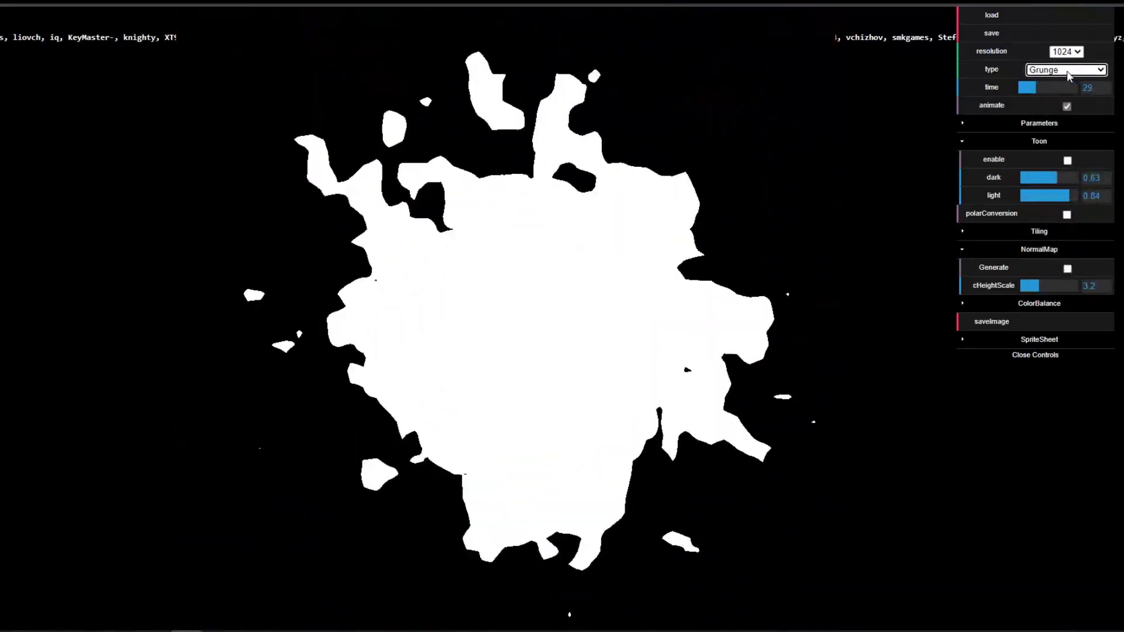
click(1067, 106)
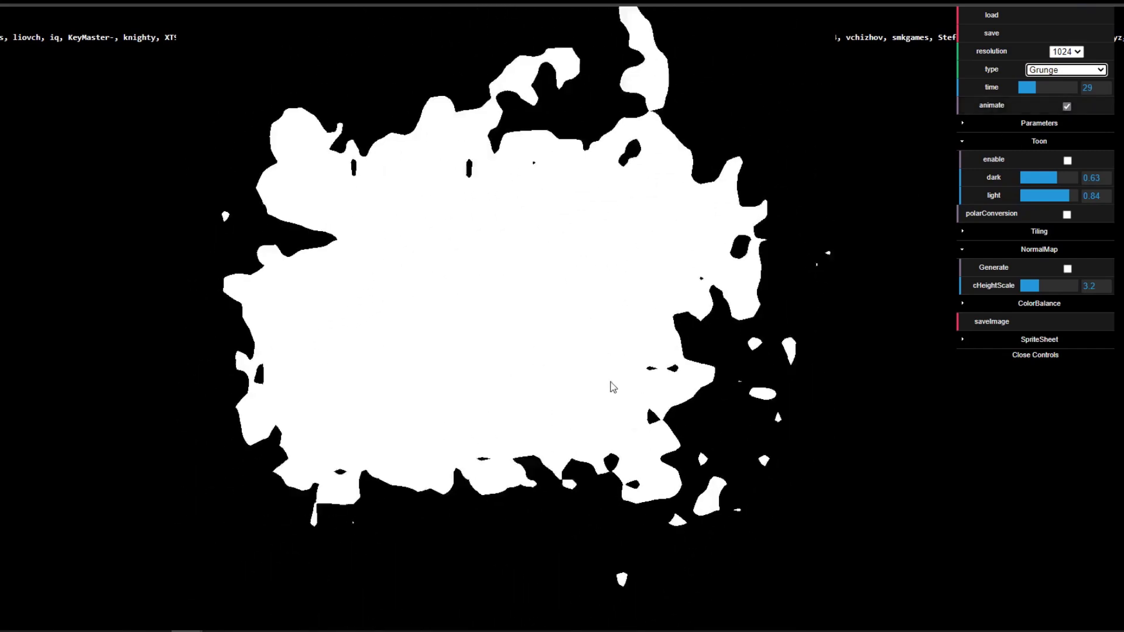
click(1067, 107)
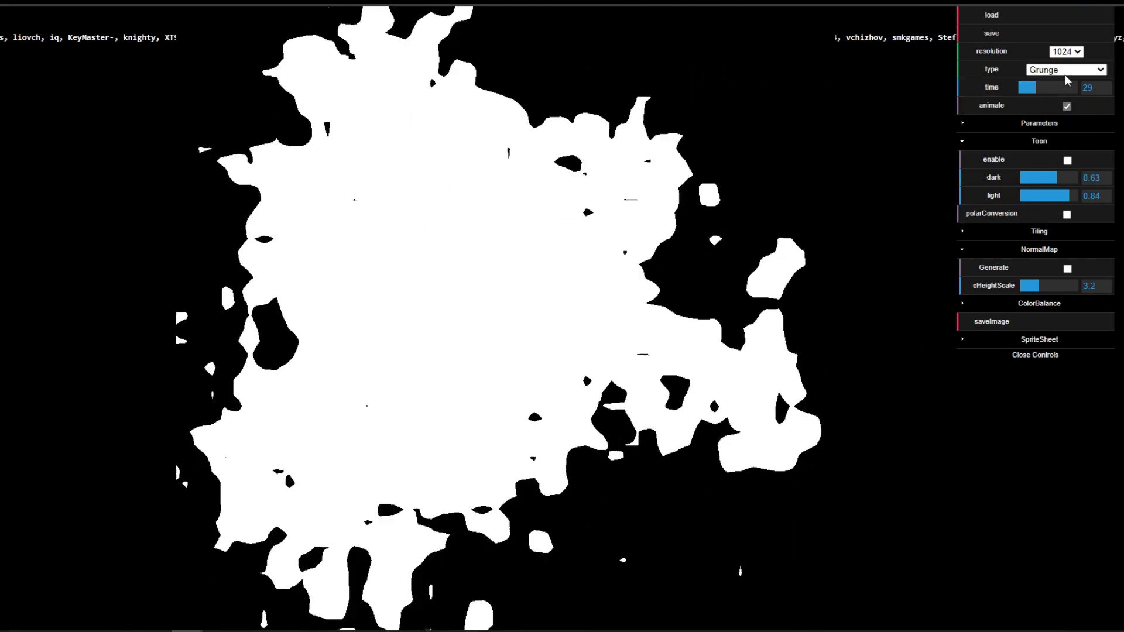
Switch the texture type to Snow
click(1066, 70)
click(1048, 223)
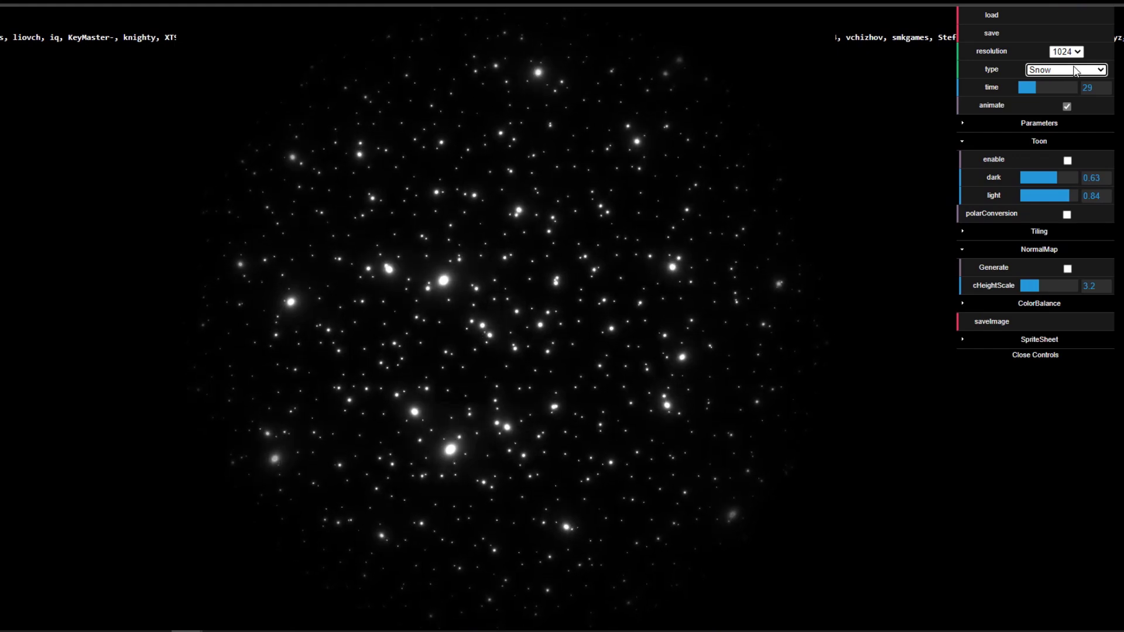
click(1057, 69)
Select FlameEye and set colour balance: Shadows R -0.175, G/B -0.05, Midtones G 0.25, B -0.075
click(1044, 260)
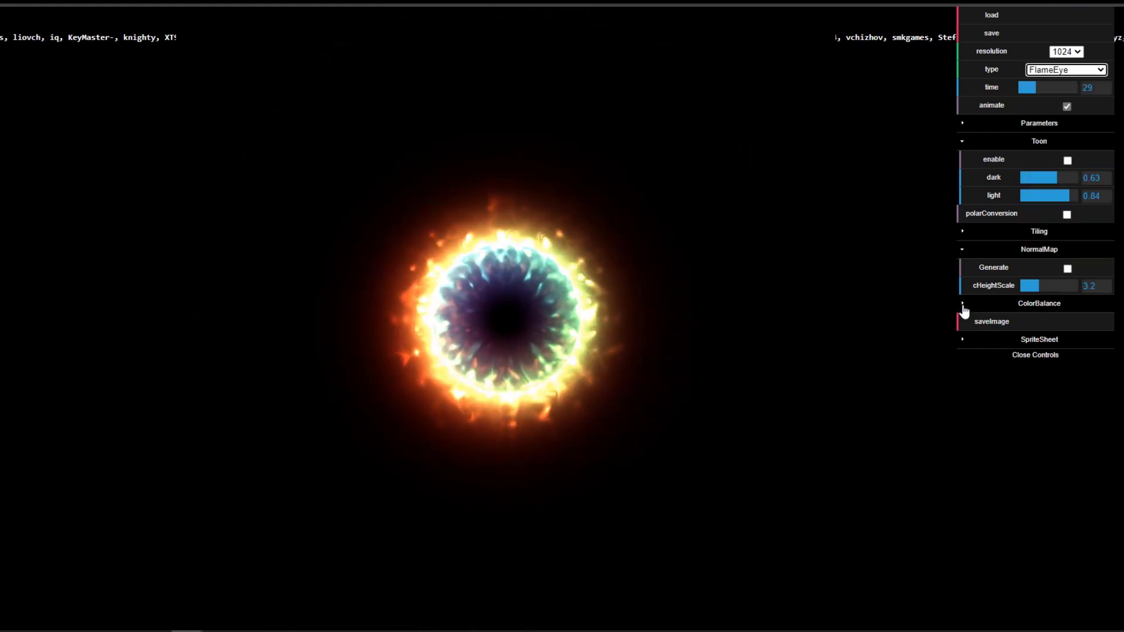
click(964, 305)
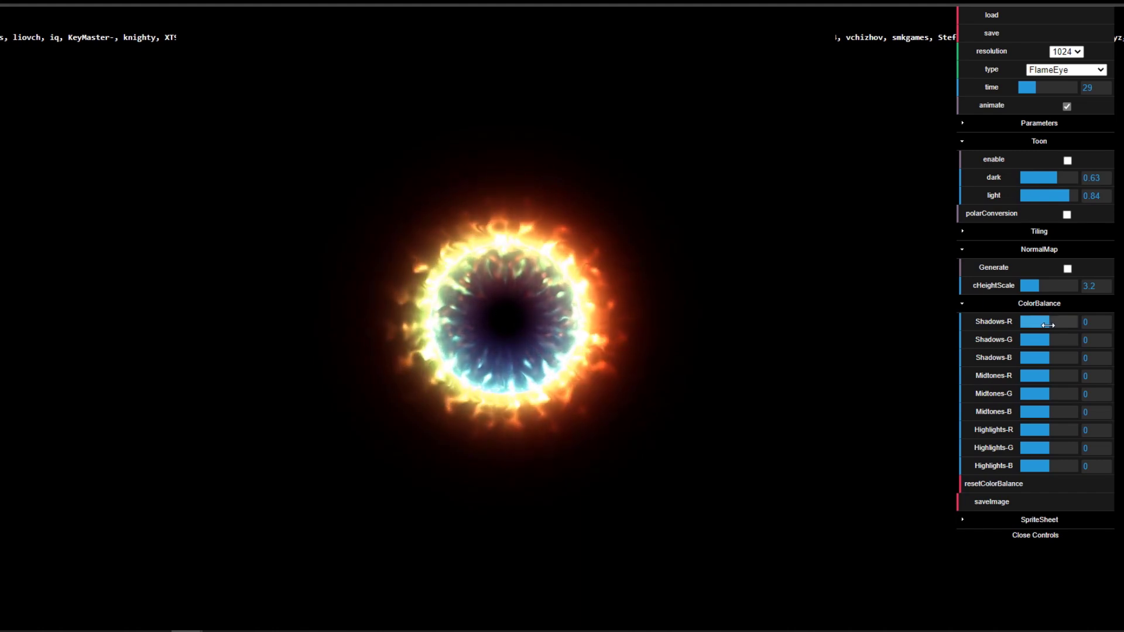
drag(1049, 322, 1046, 358)
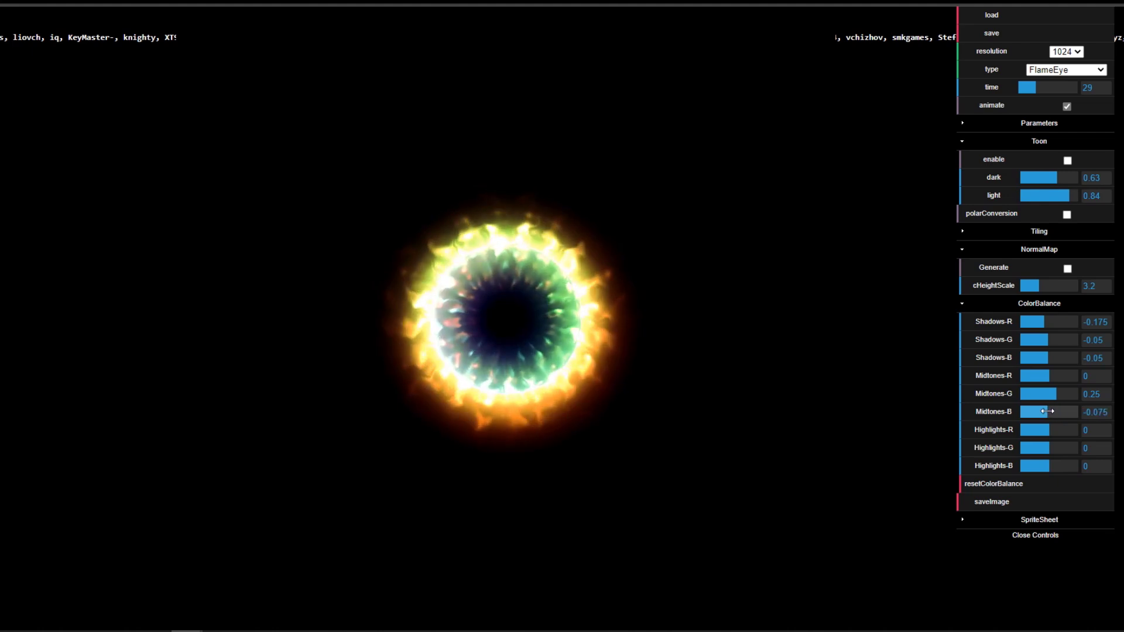
click(967, 305)
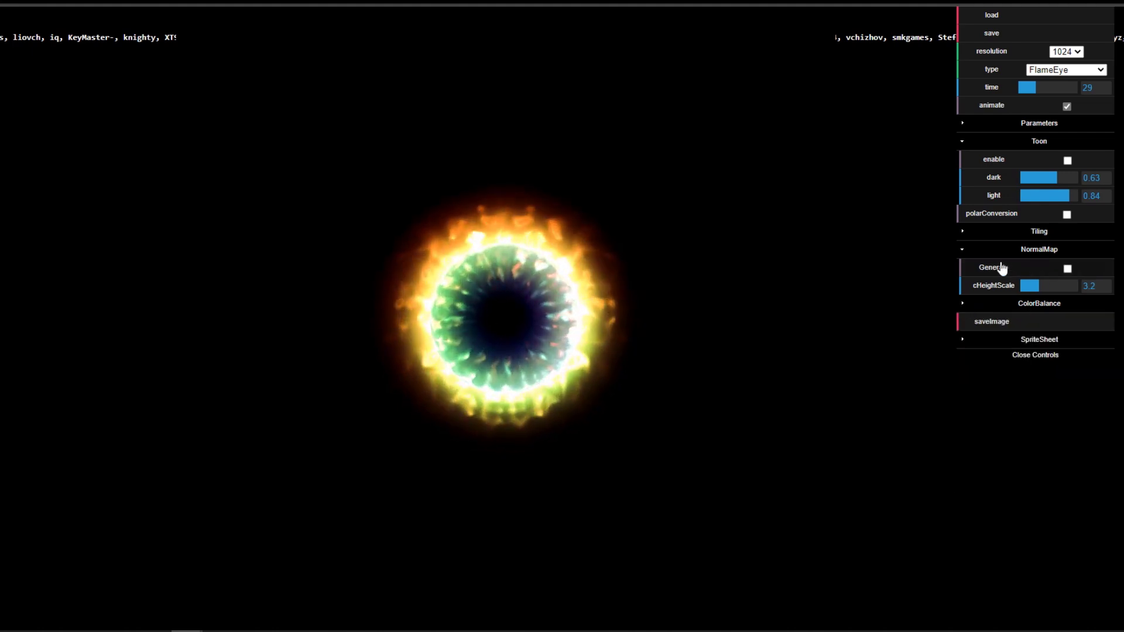
click(969, 252)
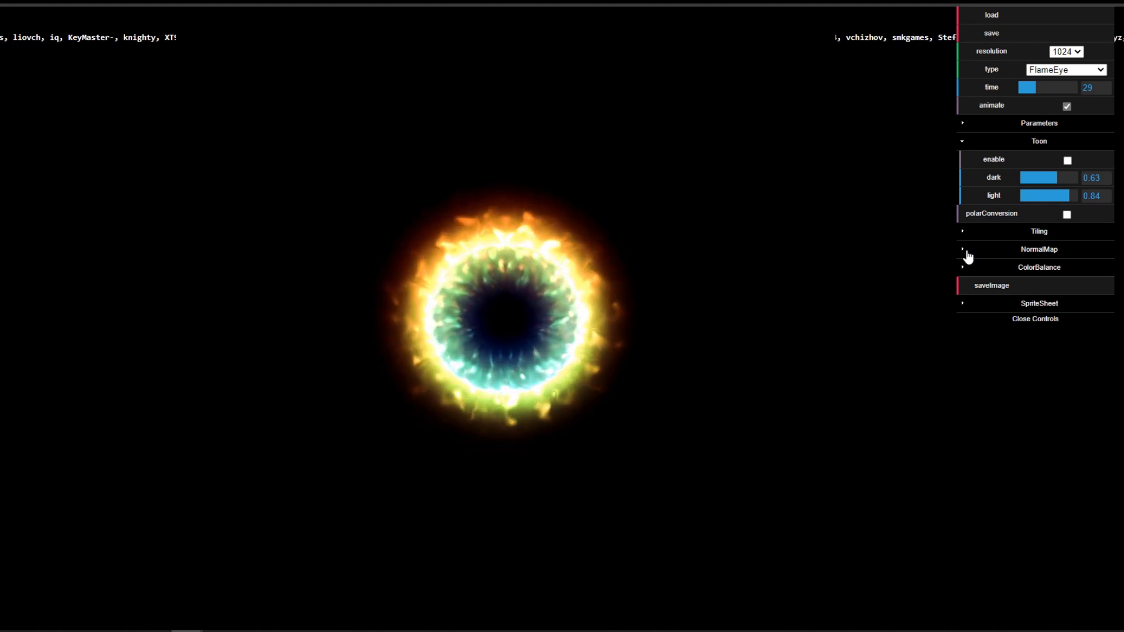
Export the FlameEye render with saveImage, check the image's context menu, then close the image tab
click(999, 285)
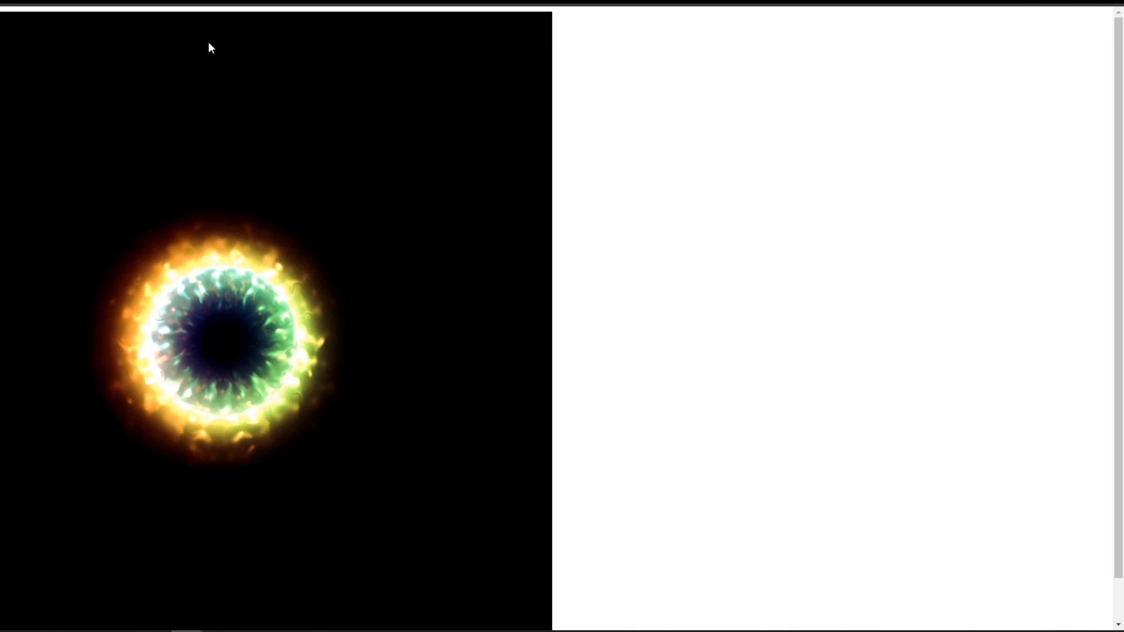
right_click(173, 216)
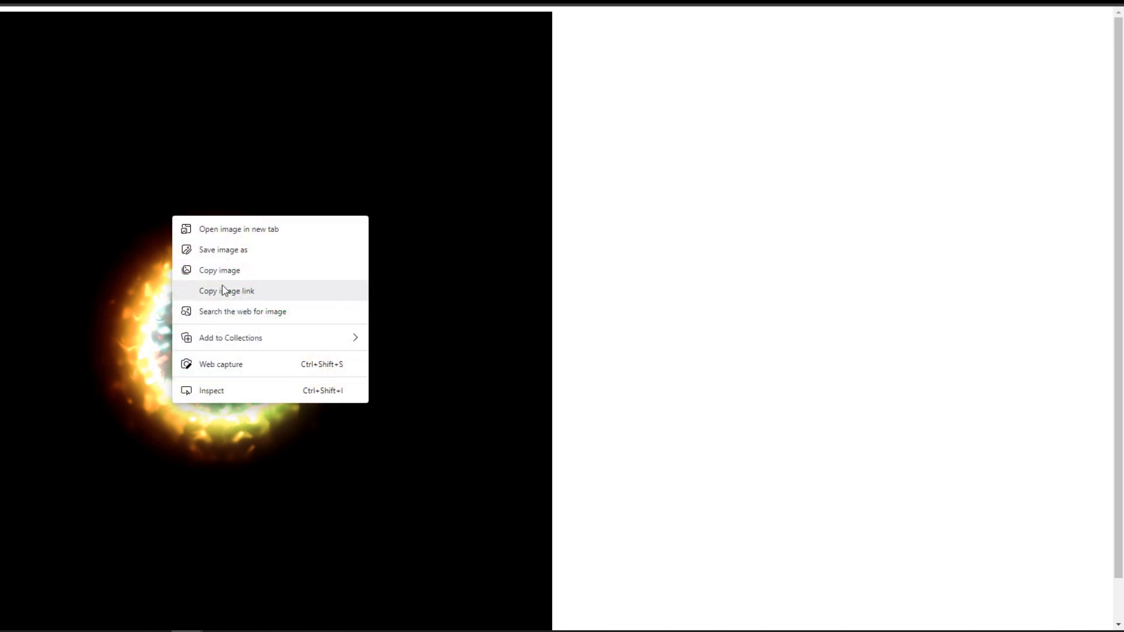
click(62, 192)
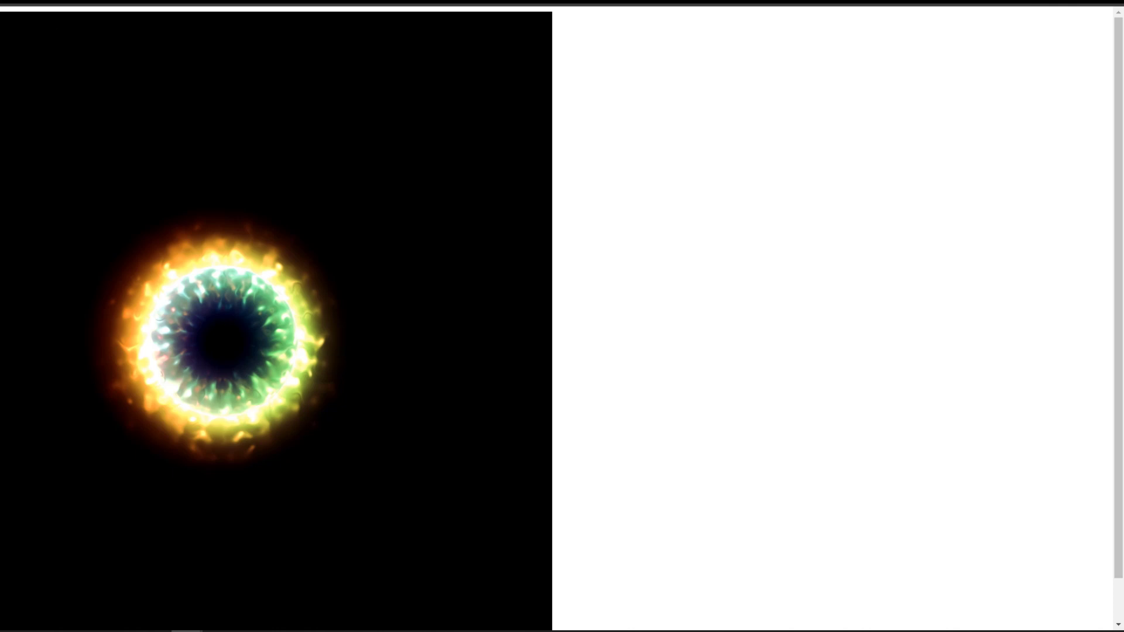
key(ctrl+w)
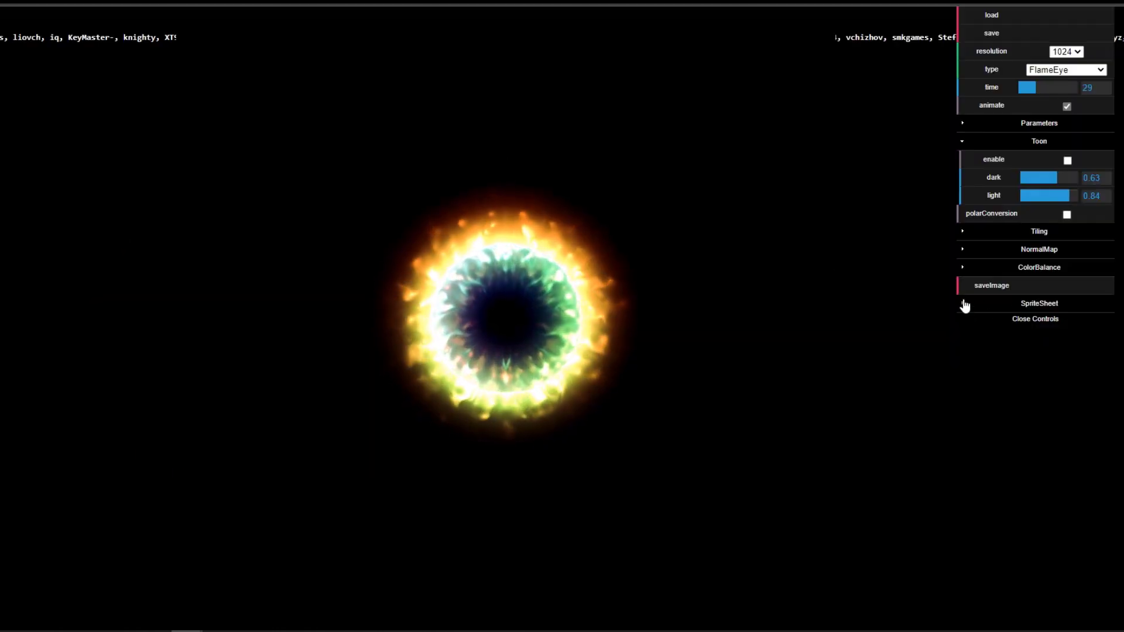
Expand SpriteSheet to show dimension 26, time 666, timeLength 335.4 and timeStep 0.1
click(970, 305)
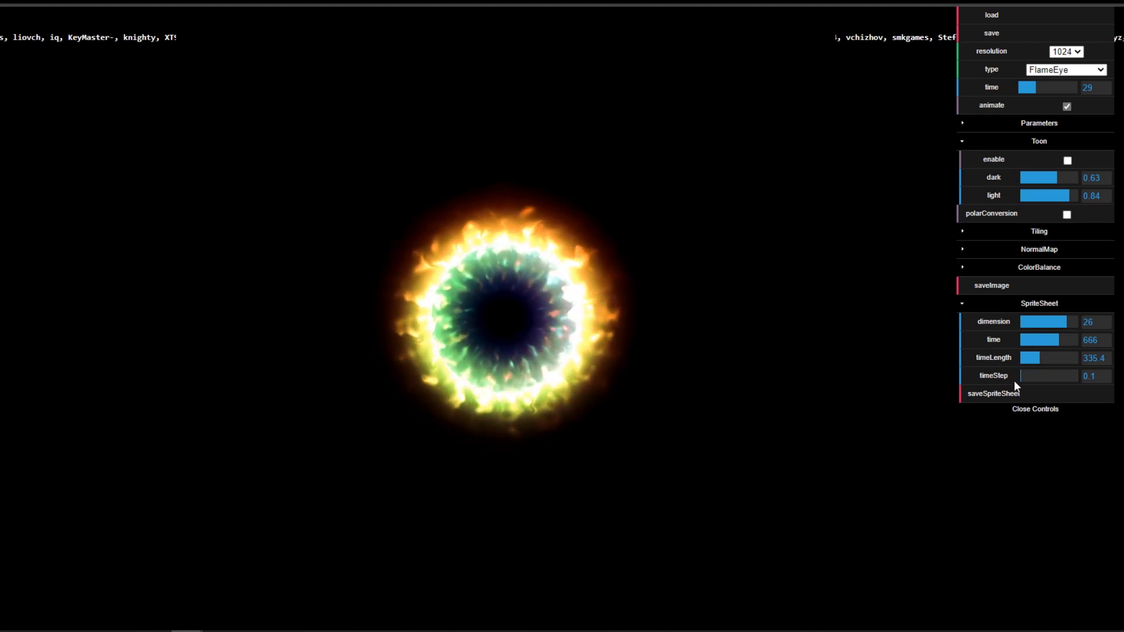
Generate the FlameEye sprite sheet with saveSpriteSheet, scroll through the frame grid, then close that tab
click(987, 396)
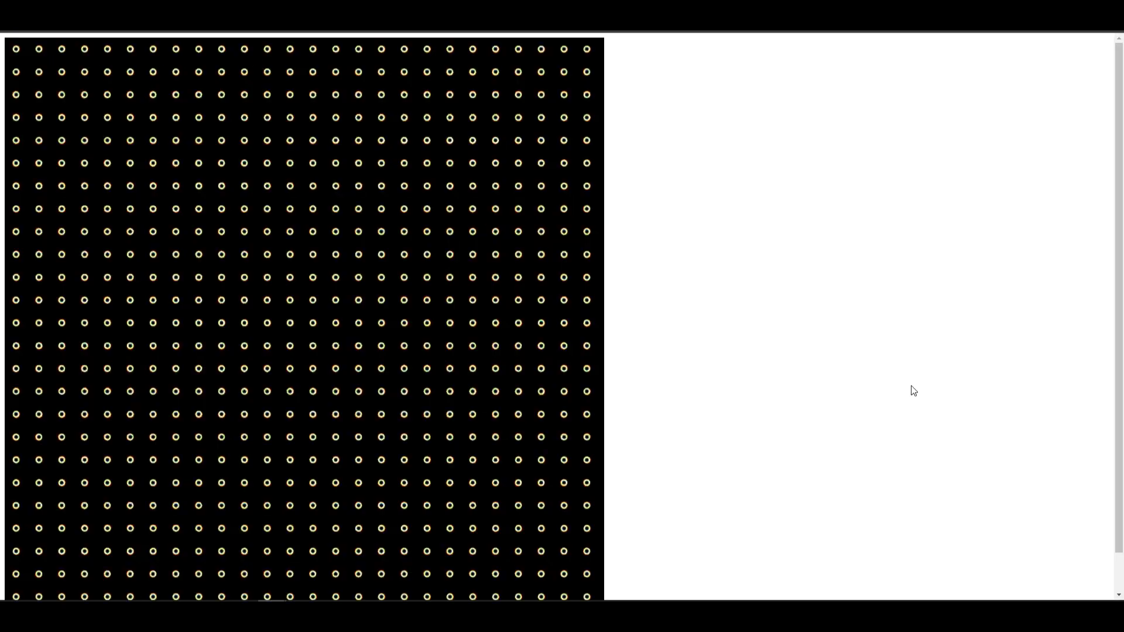
scroll(428, 177, down, 1)
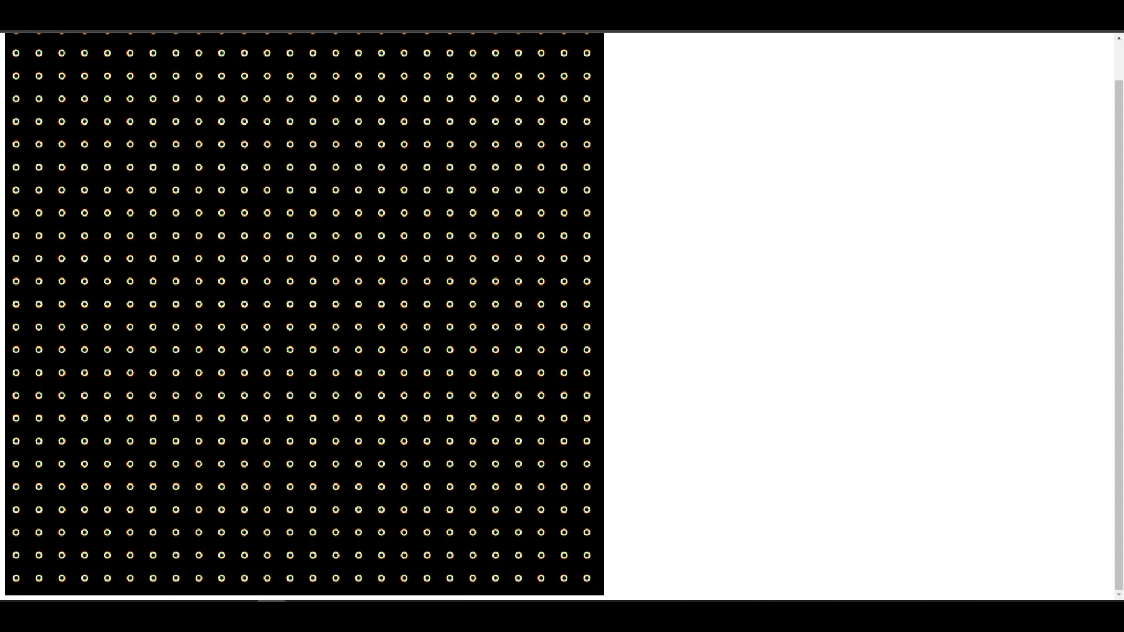
key(ctrl+w)
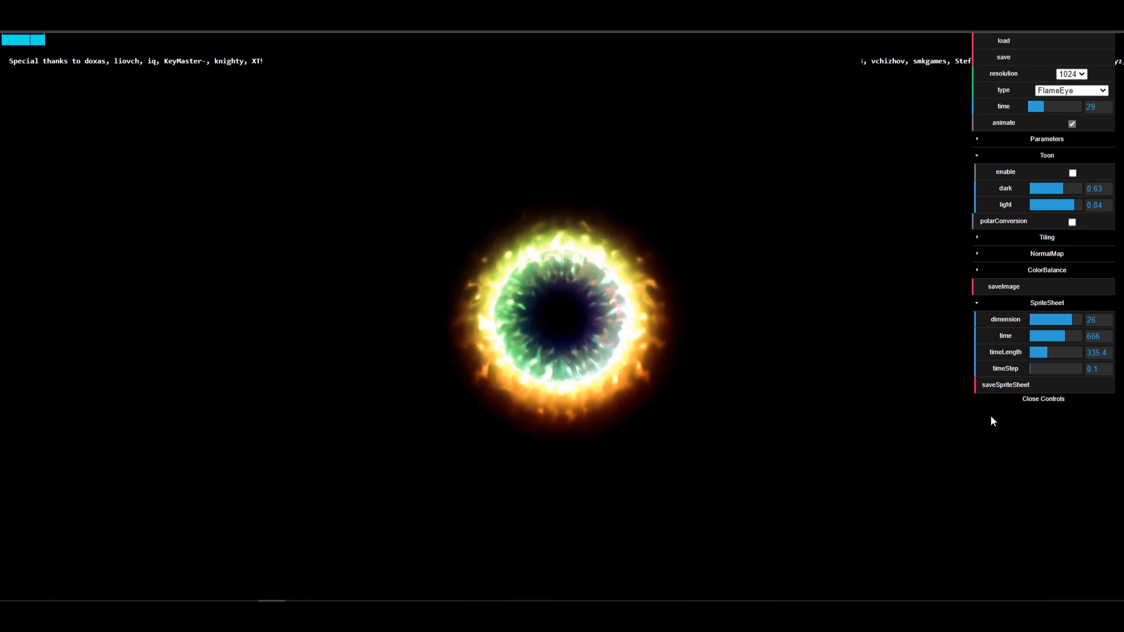